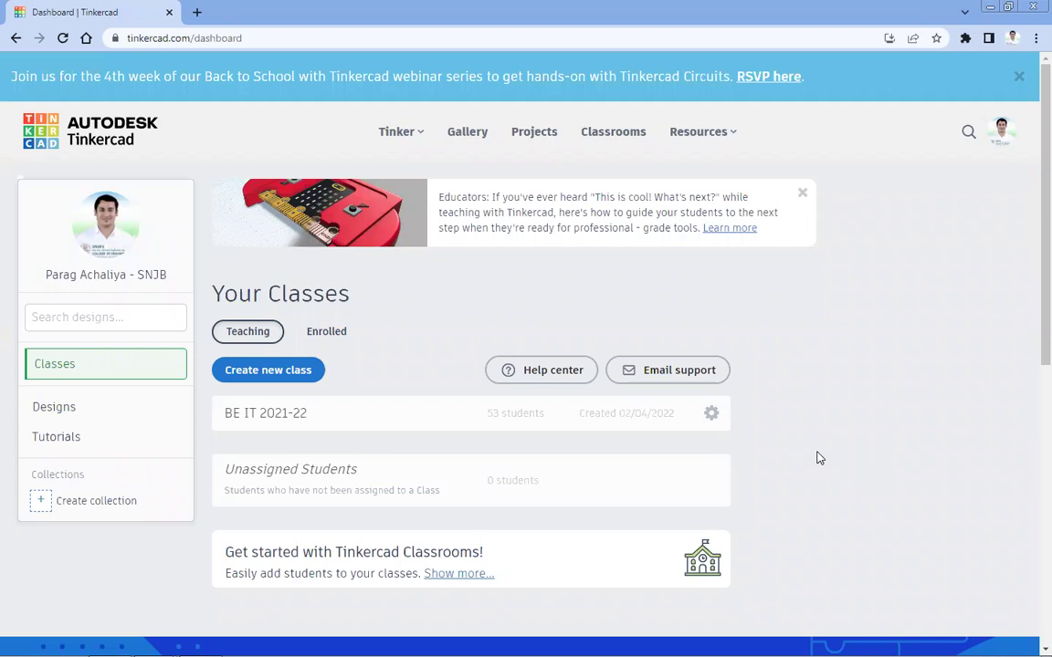
List all Circuits designs under Your designs and create a new blank Circuit.
{"action": "left_click", "coordinate": [113, 413]}
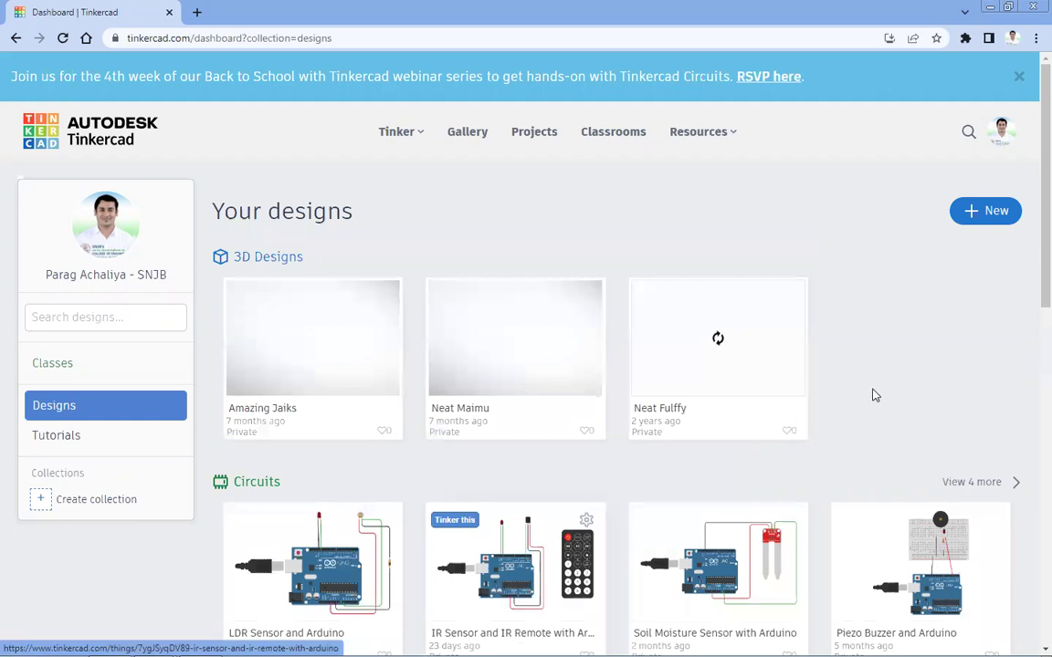
{"action": "scroll", "coordinate": [892, 403], "scroll_direction": "down", "scroll_amount": 1}
{"action": "left_click", "coordinate": [969, 409]}
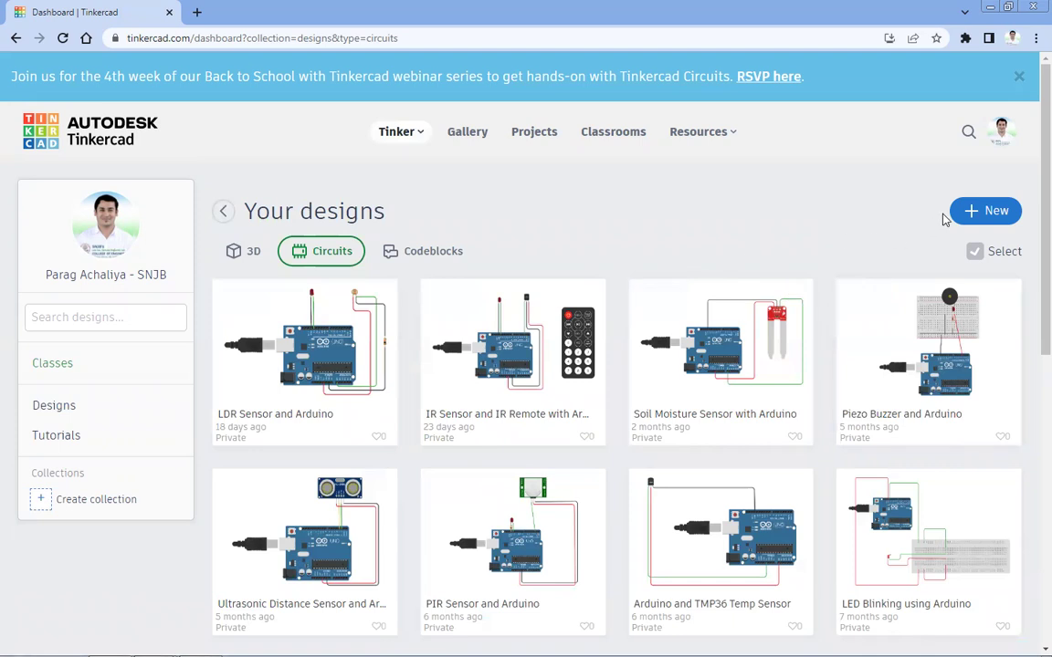
{"action": "left_click", "coordinate": [972, 210]}
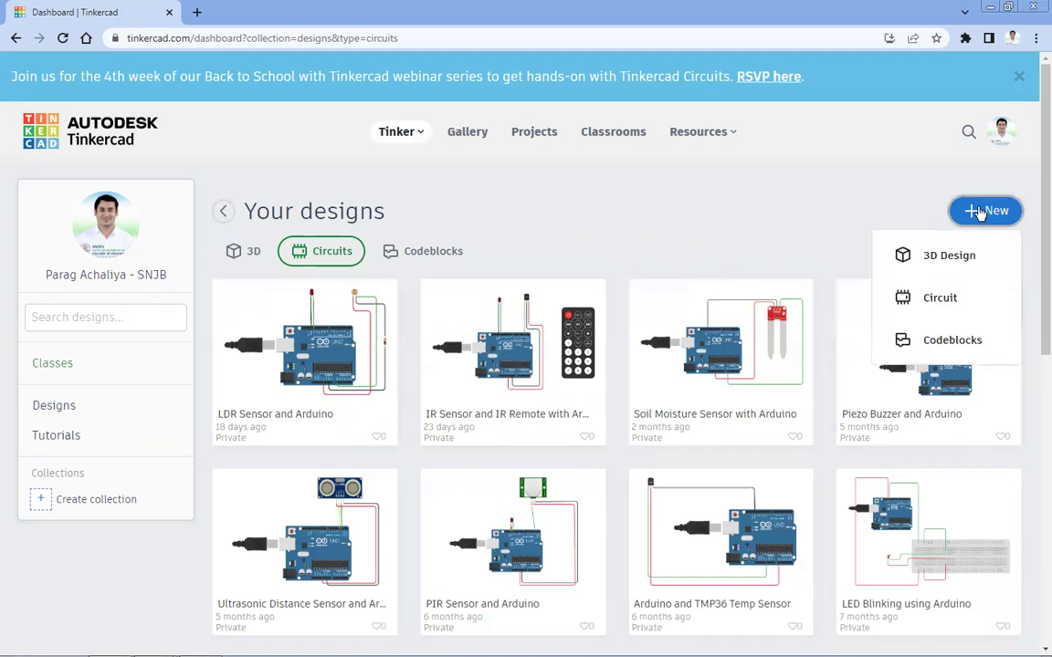
{"action": "left_click", "coordinate": [942, 298]}
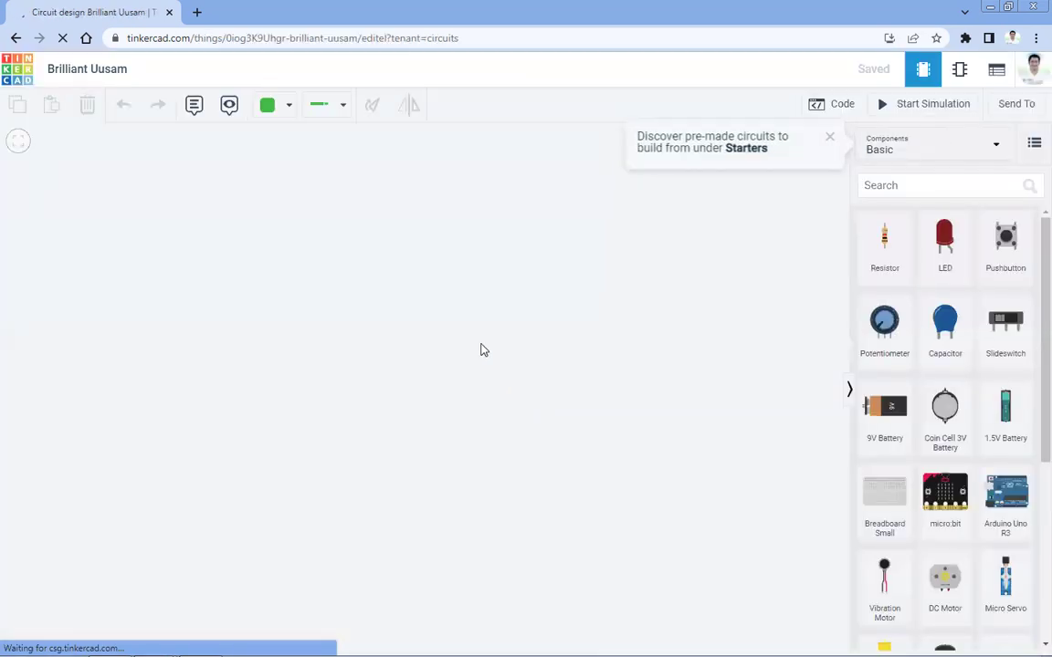
Place an Arduino Uno R3, a small breadboard above it, and a red LED on the breadboard.
{"action": "left_click", "coordinate": [828, 140]}
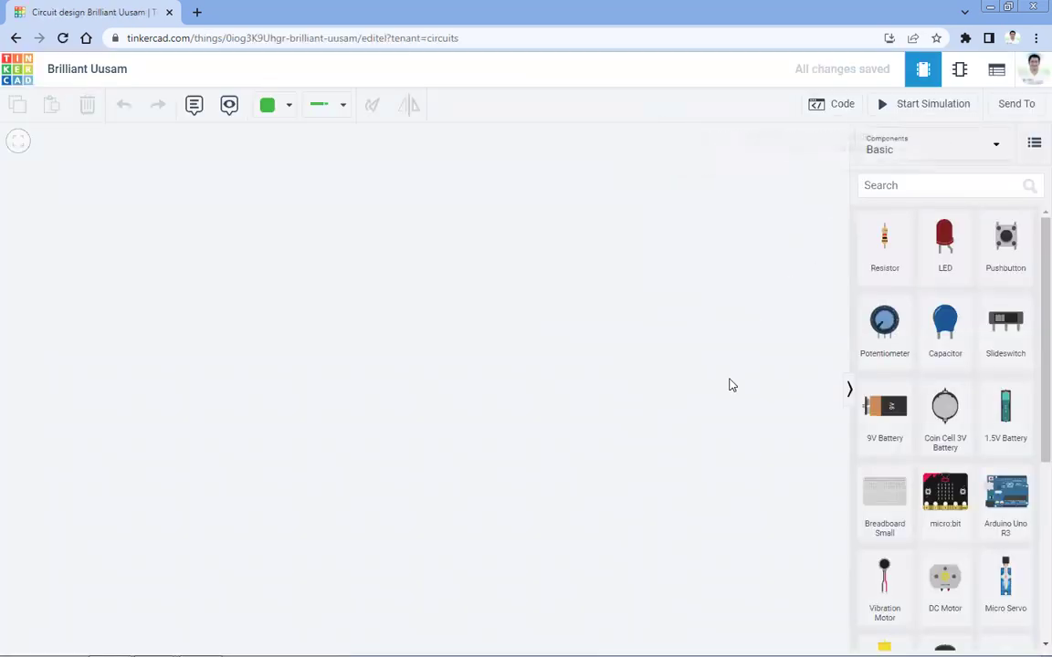
{"action": "left_click_drag", "start_coordinate": [1005, 498], "coordinate": [419, 469]}
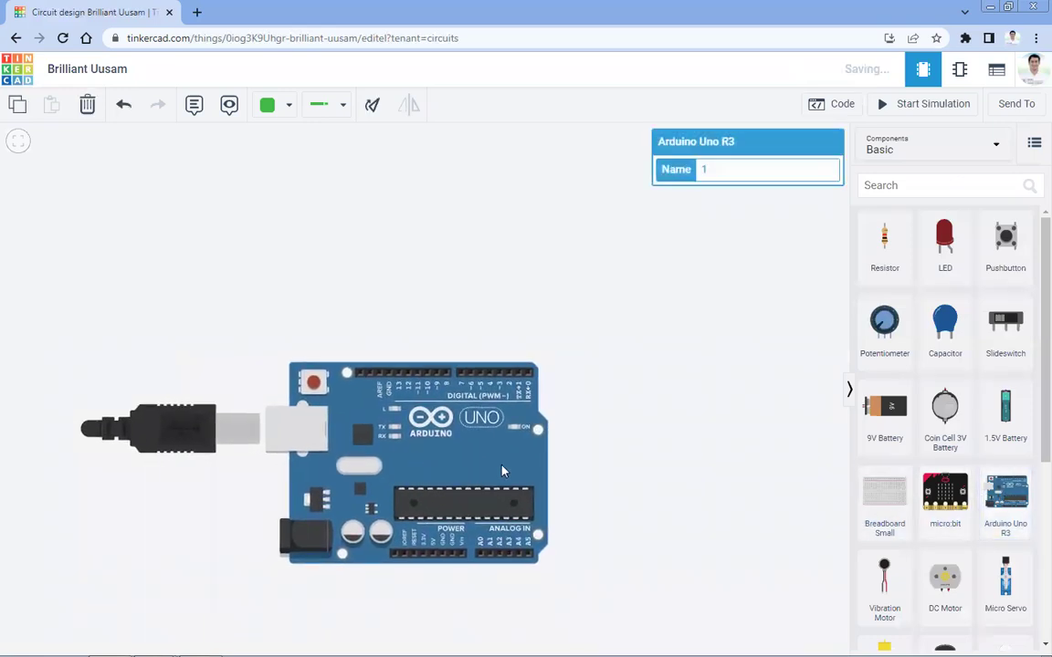
{"action": "left_click_drag", "start_coordinate": [867, 502], "coordinate": [427, 243]}
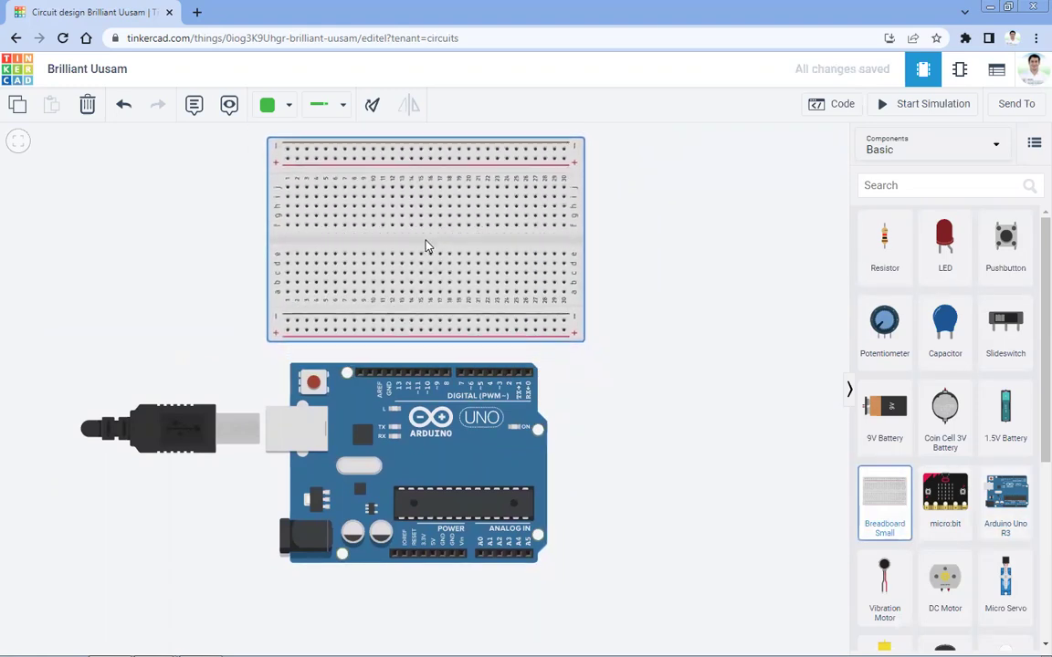
{"action": "left_click", "coordinate": [720, 375]}
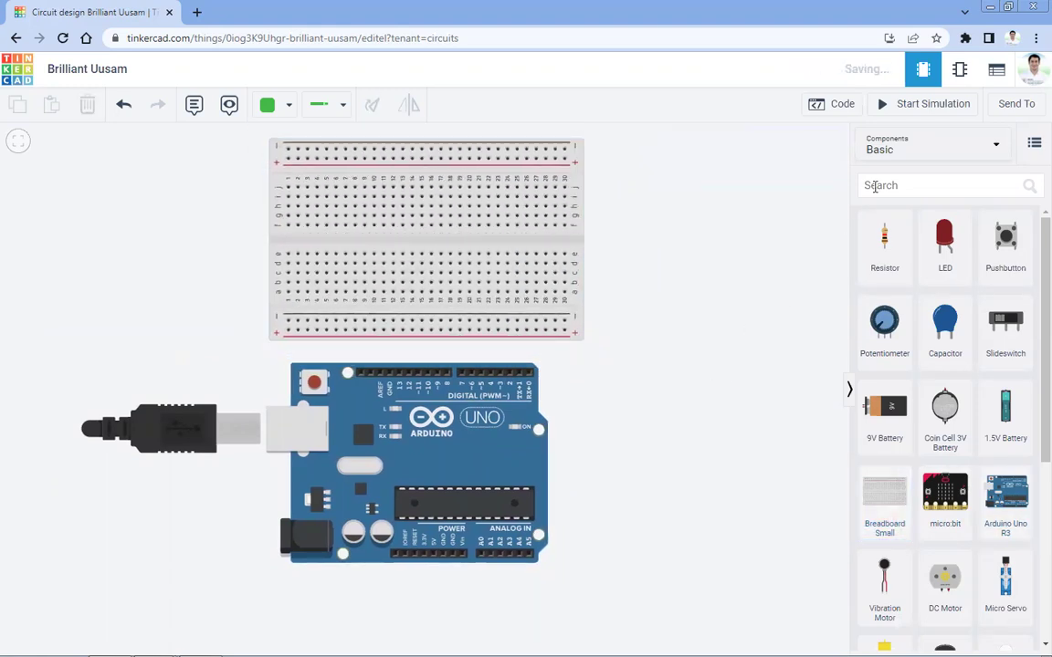
{"action": "left_click_drag", "start_coordinate": [941, 242], "coordinate": [387, 210]}
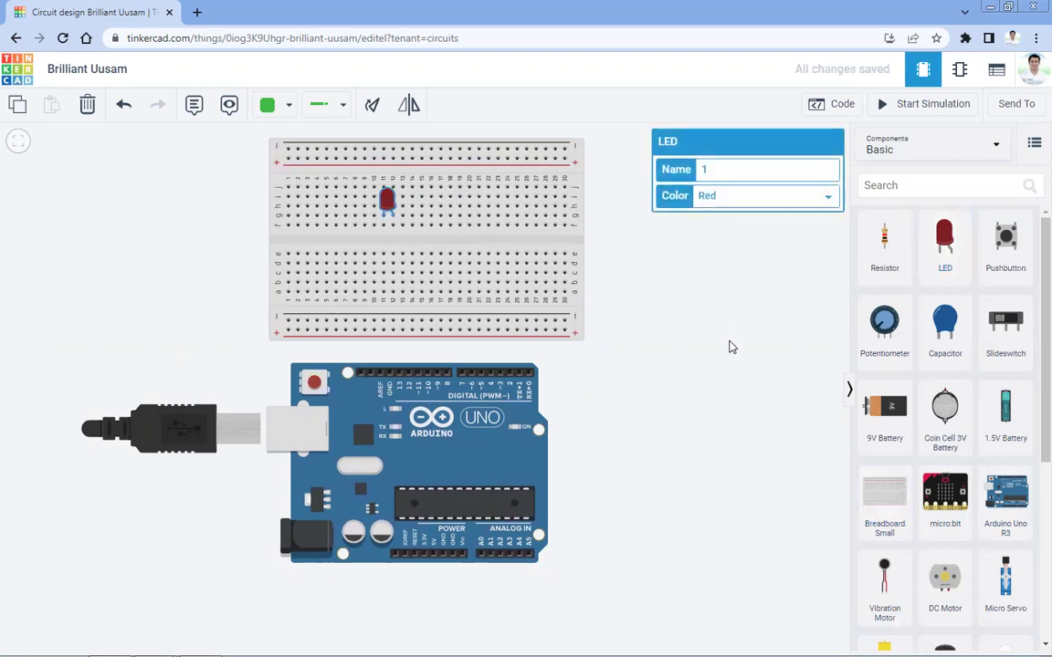
Search 'gas' among All components and place the Gas Sensor across the breadboard gap beside the LED.
{"action": "left_click", "coordinate": [991, 147]}
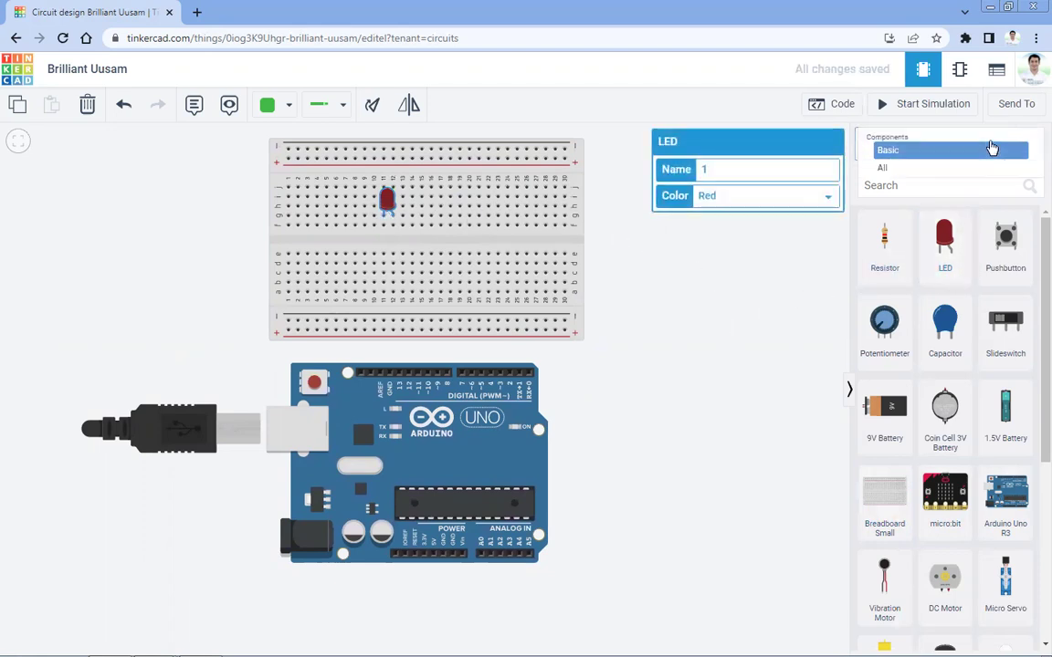
{"action": "left_click", "coordinate": [782, 352]}
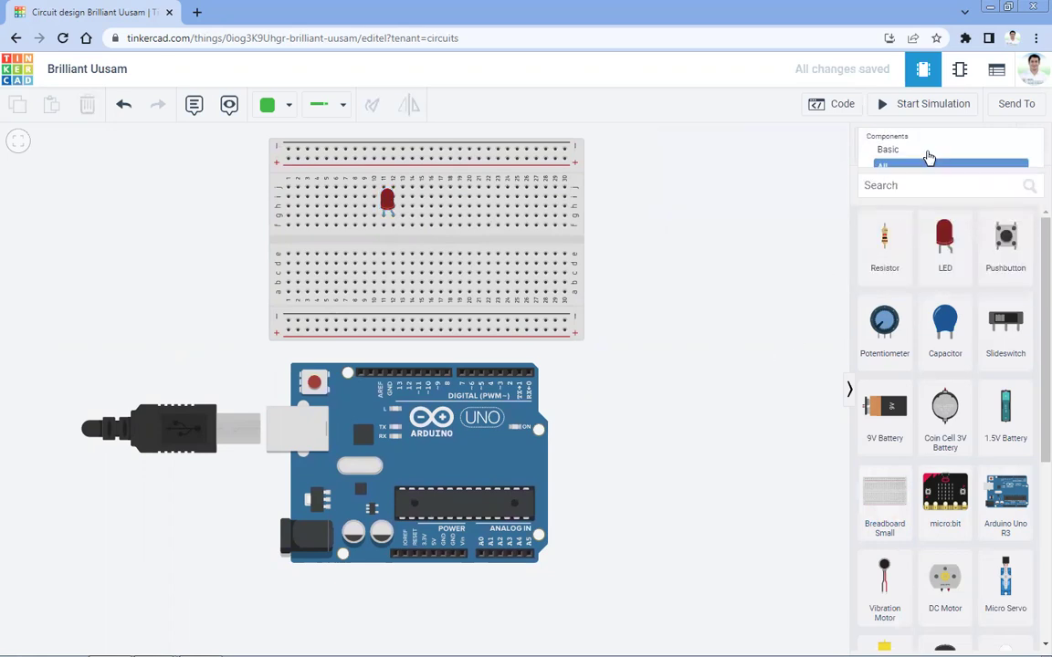
{"action": "left_click", "coordinate": [1002, 151]}
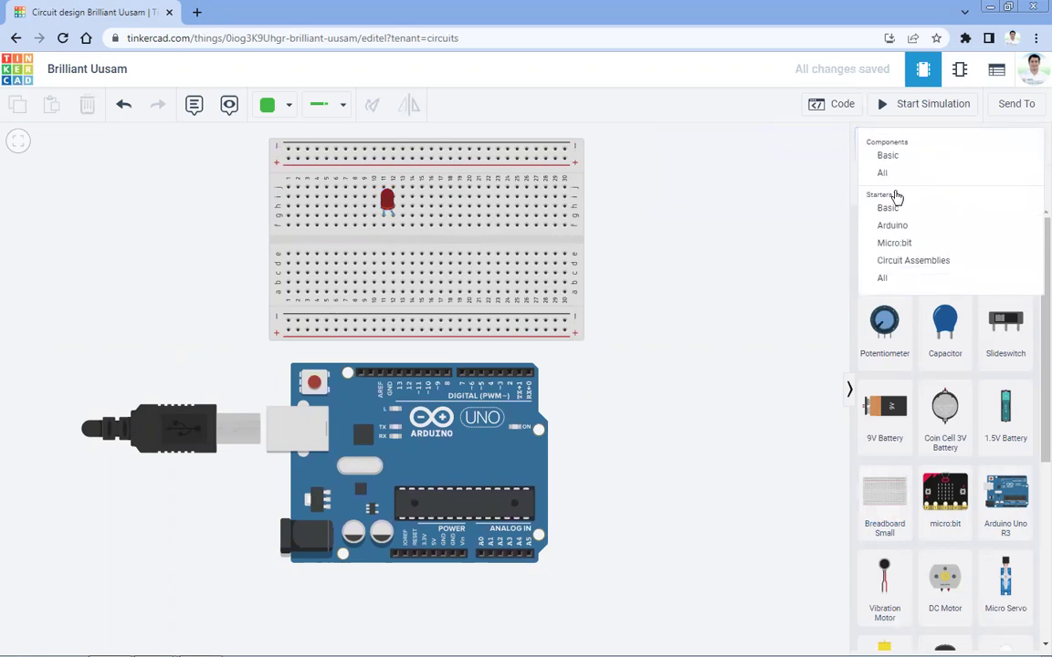
{"action": "left_click", "coordinate": [885, 174]}
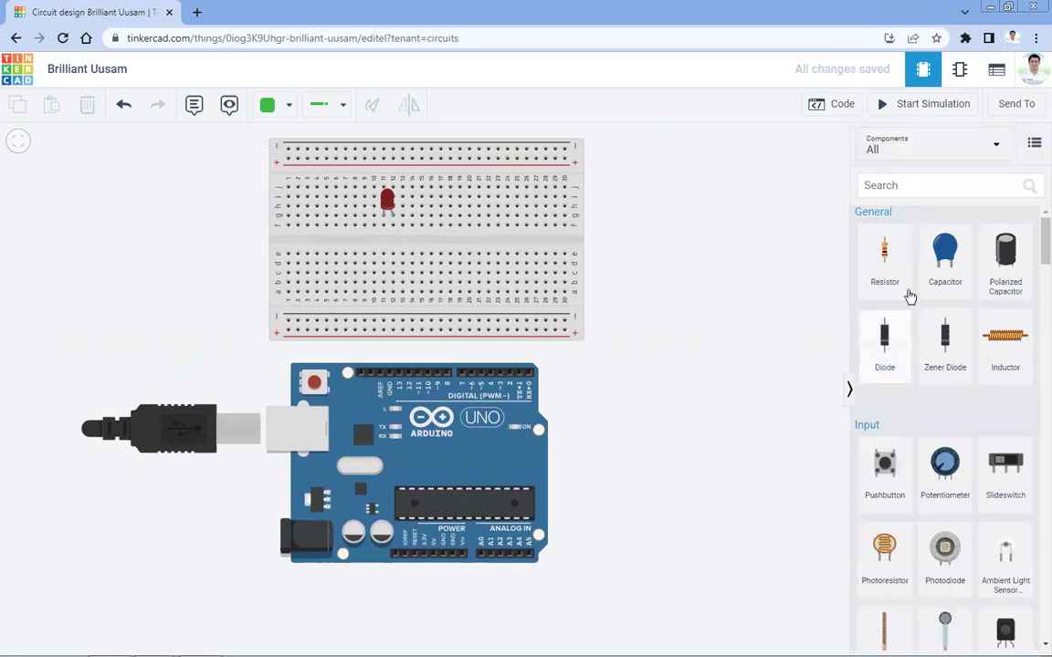
{"action": "left_click", "coordinate": [902, 186]}
{"action": "type", "text": "gas"}
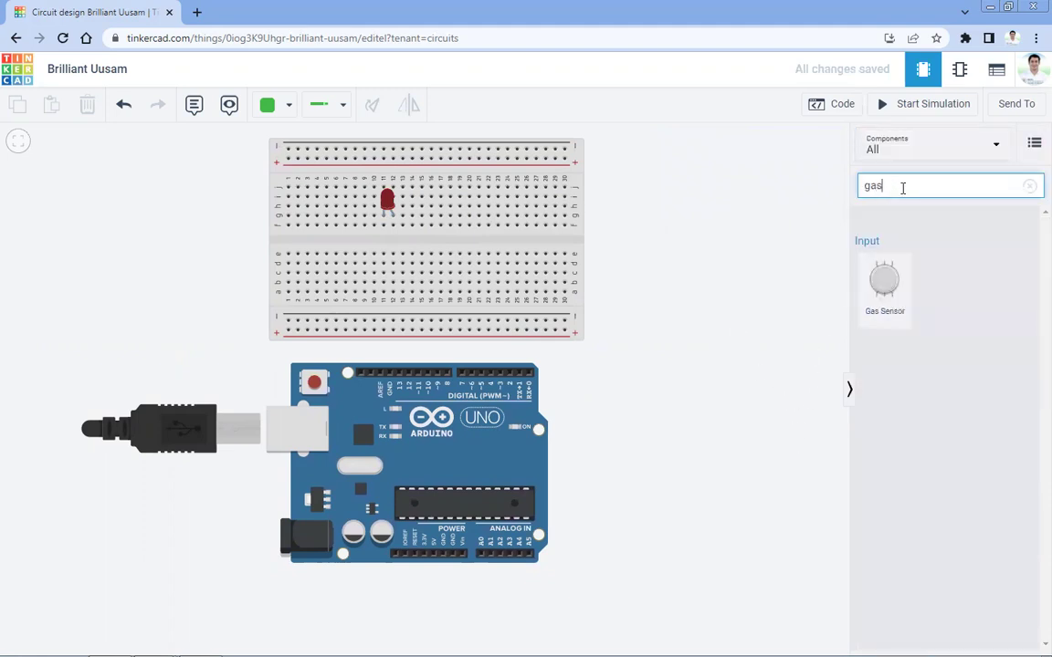
{"action": "left_click_drag", "start_coordinate": [873, 292], "coordinate": [469, 242]}
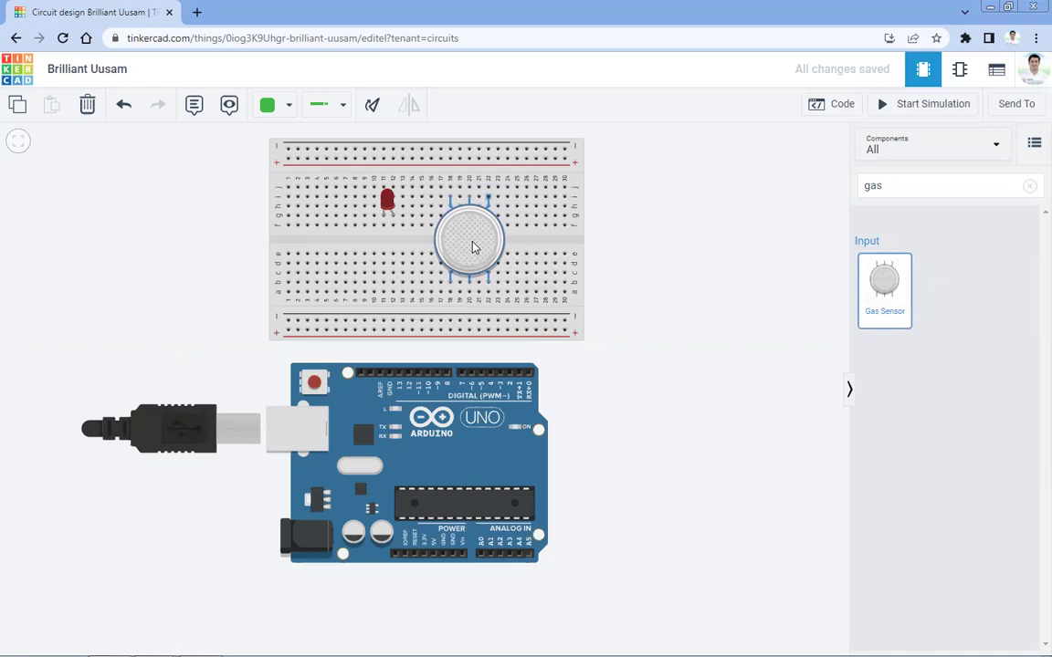
{"action": "left_click", "coordinate": [711, 347]}
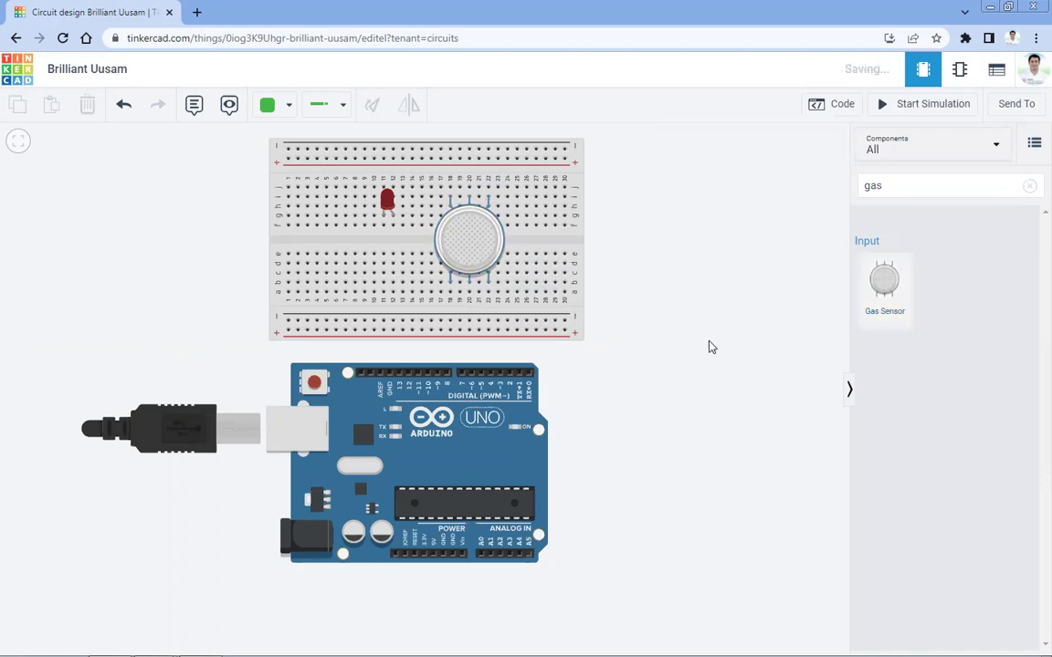
Wire the LED's breadboard column to Arduino pin D13.
{"action": "left_click_drag", "start_coordinate": [692, 337], "coordinate": [676, 349]}
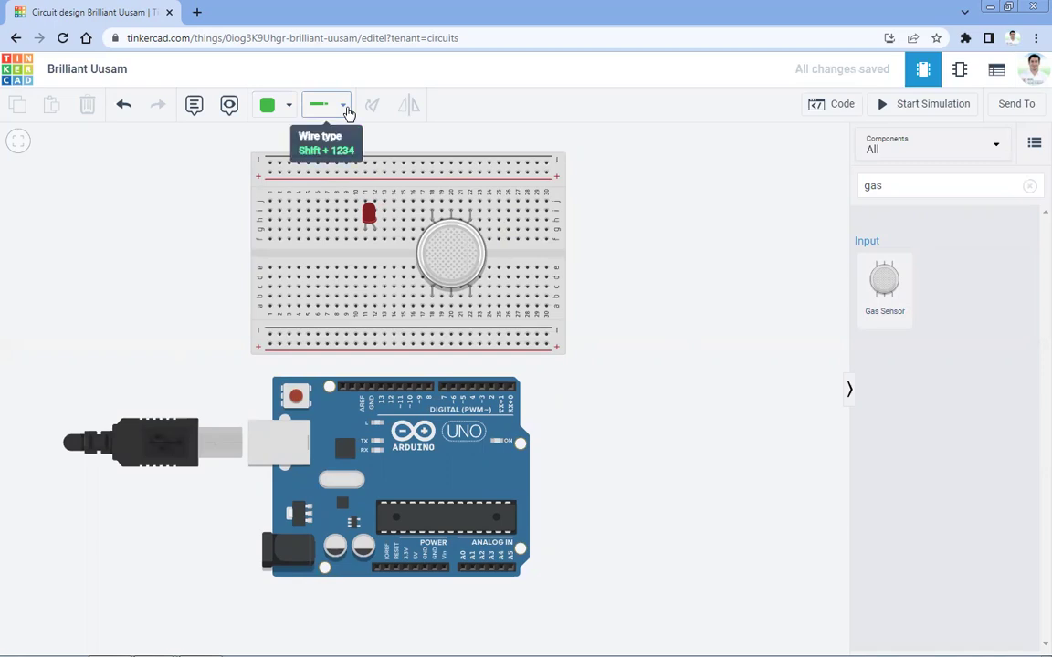
{"action": "left_click", "coordinate": [374, 240]}
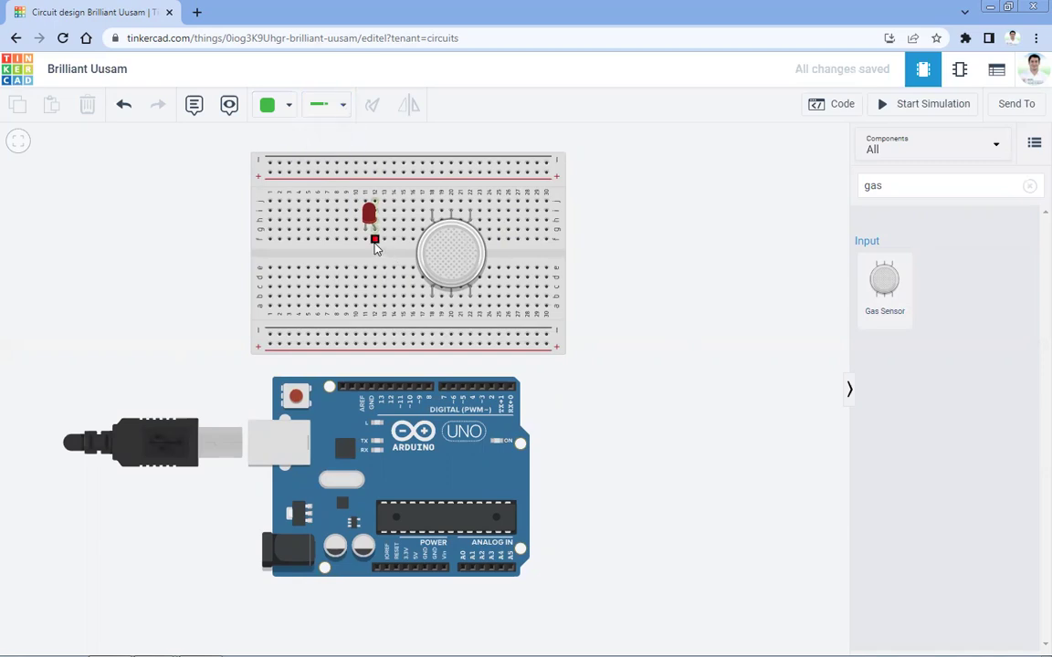
{"action": "left_click", "coordinate": [381, 389]}
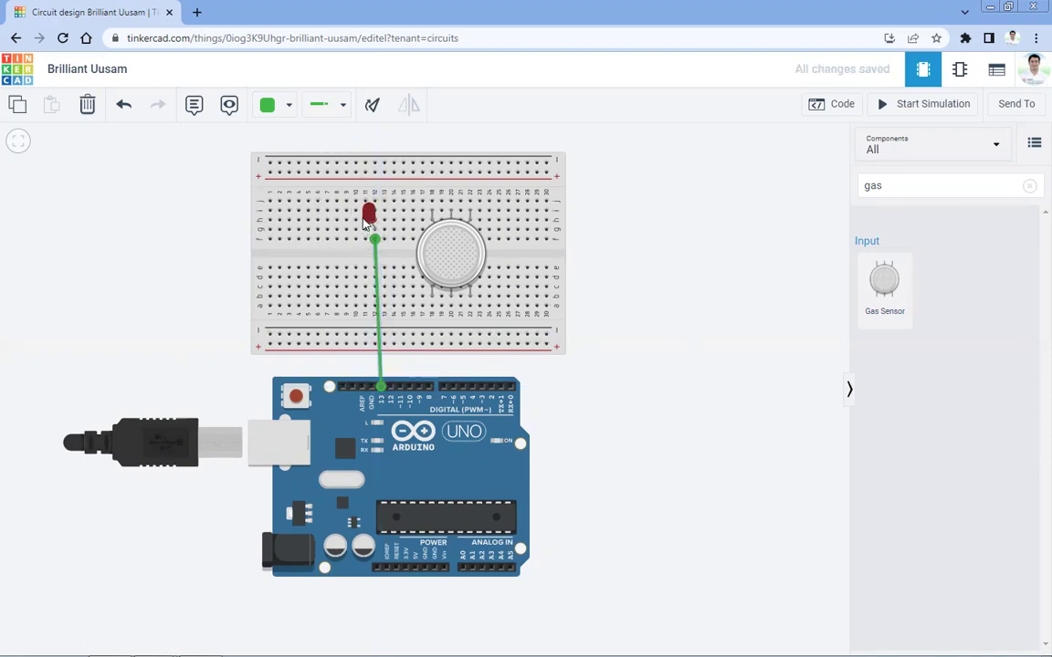
{"action": "left_click", "coordinate": [328, 107]}
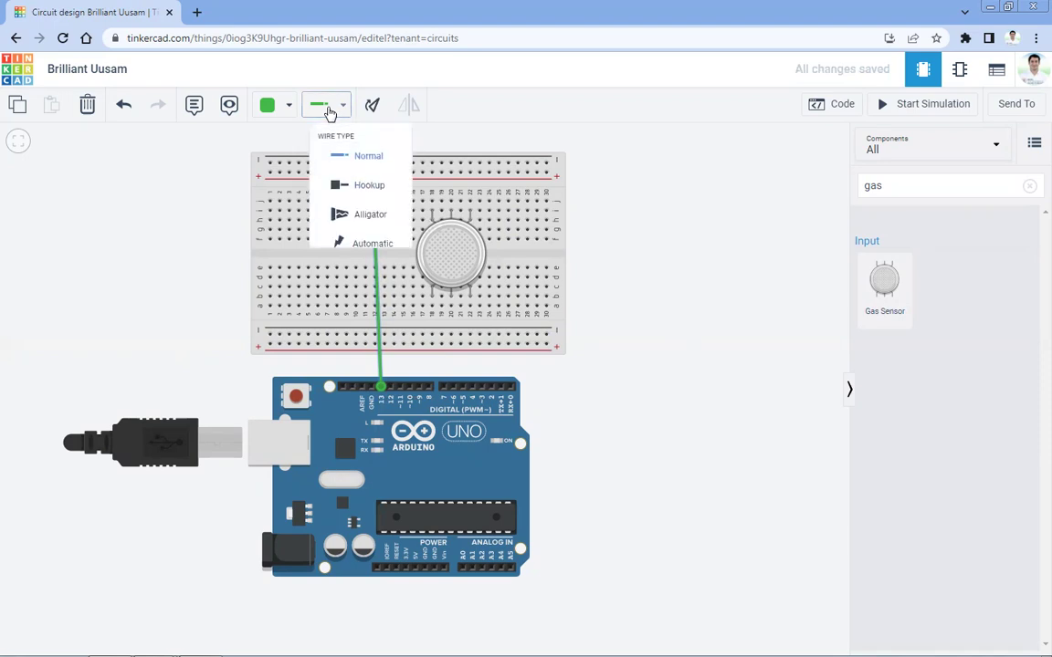
{"action": "left_click", "coordinate": [210, 155]}
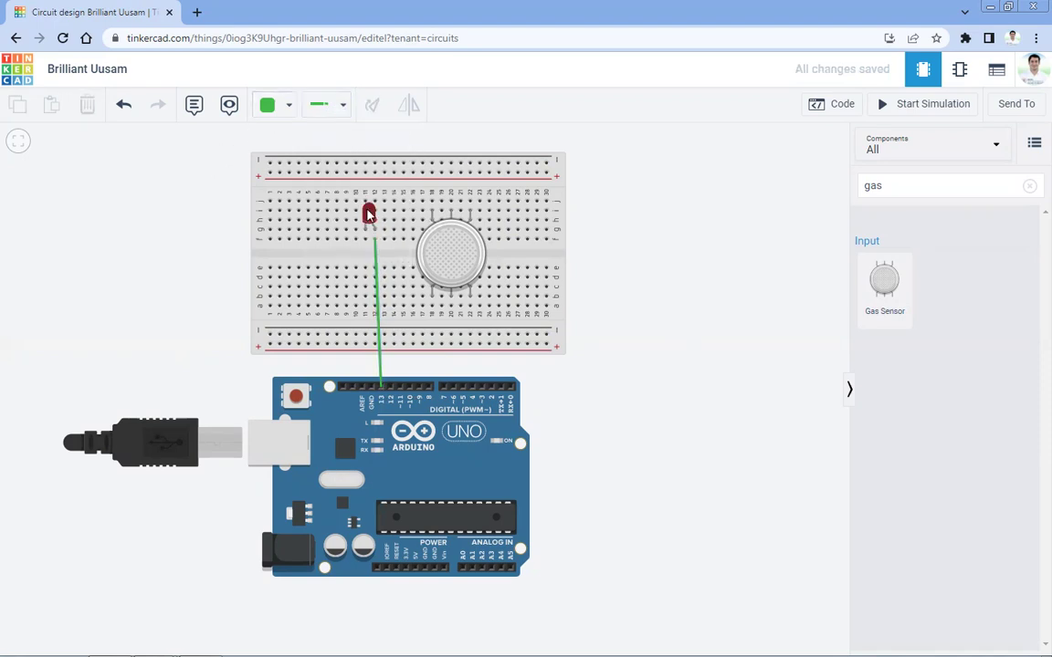
Nudge the breadboard right and wire the LED's free leg to the top rail in black.
{"action": "left_click", "coordinate": [395, 200]}
{"action": "key", "text": "Escape"}
{"action": "left_click_drag", "start_coordinate": [255, 192], "coordinate": [262, 194]}
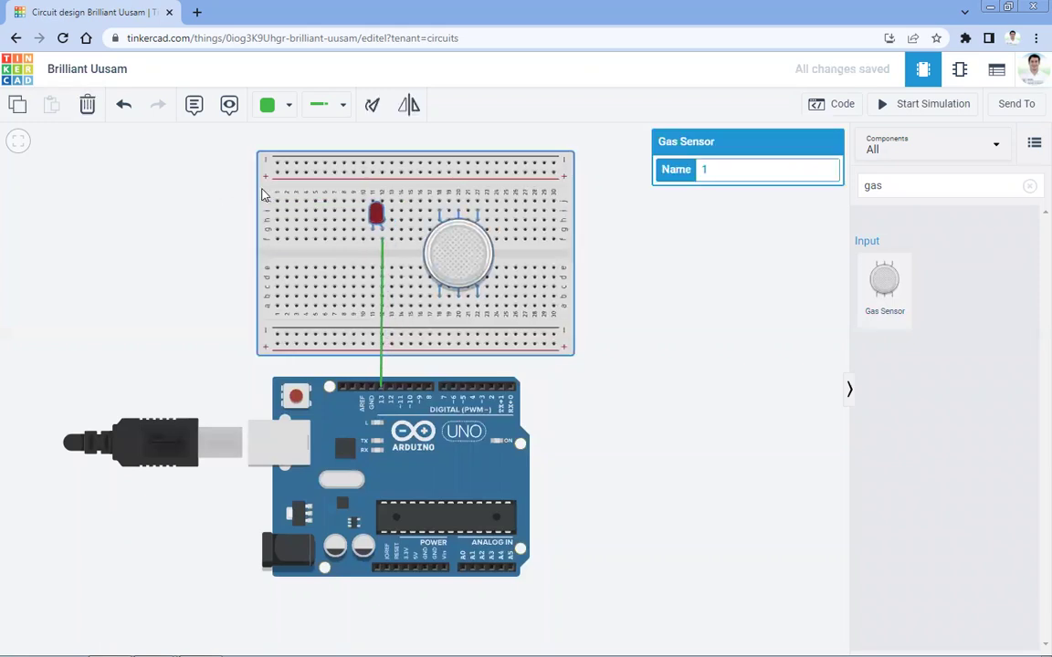
{"action": "left_click", "coordinate": [220, 185]}
{"action": "left_click", "coordinate": [334, 105]}
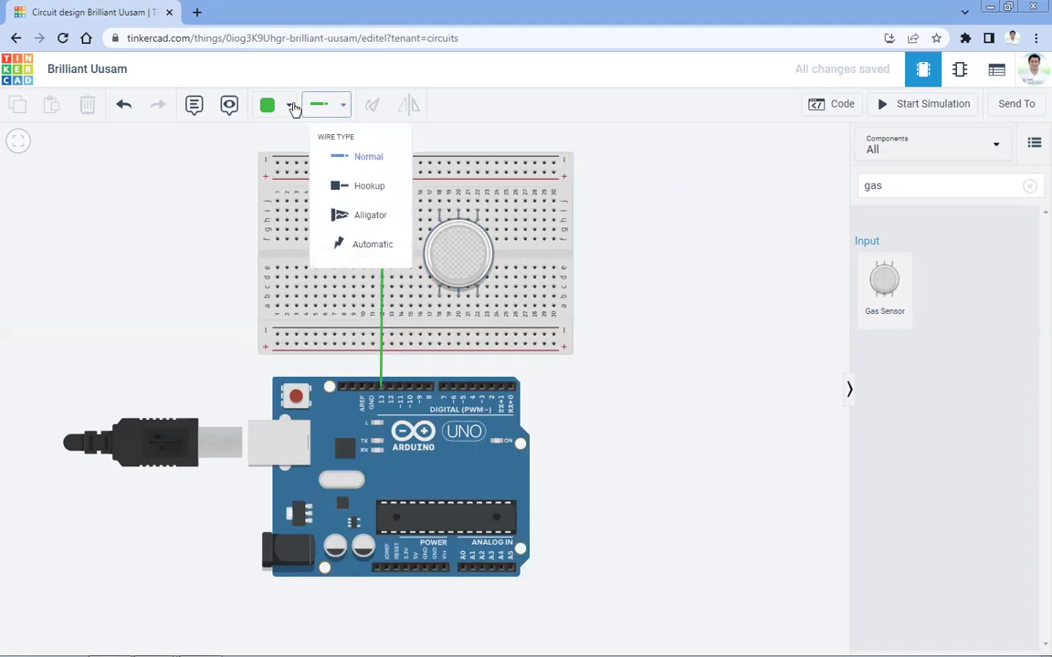
{"action": "left_click", "coordinate": [289, 106]}
{"action": "left_click", "coordinate": [265, 154]}
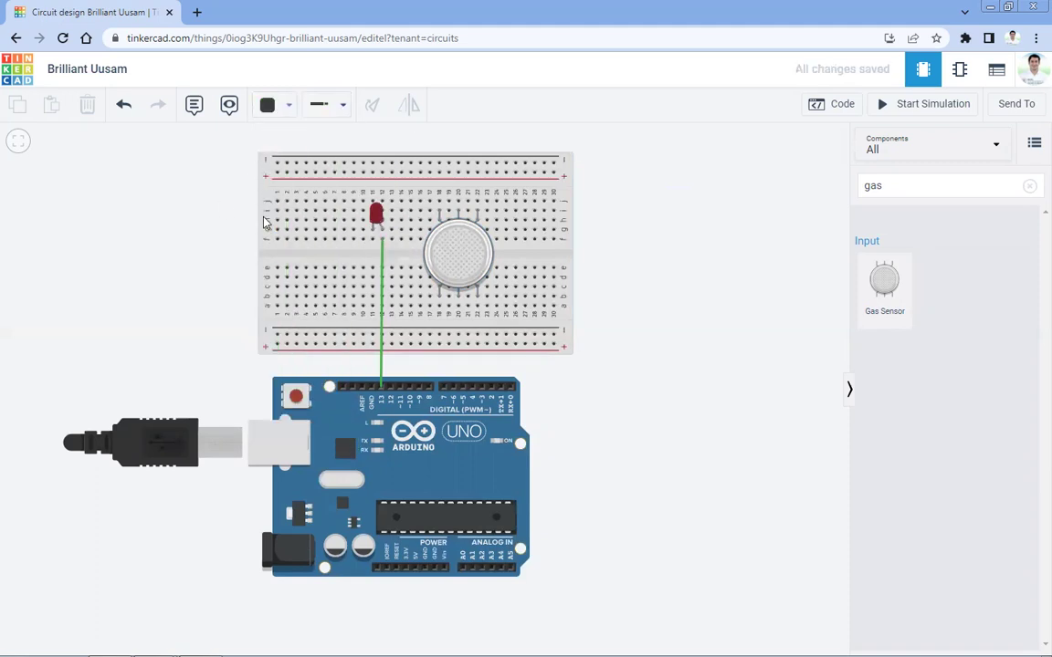
{"action": "left_click", "coordinate": [374, 219]}
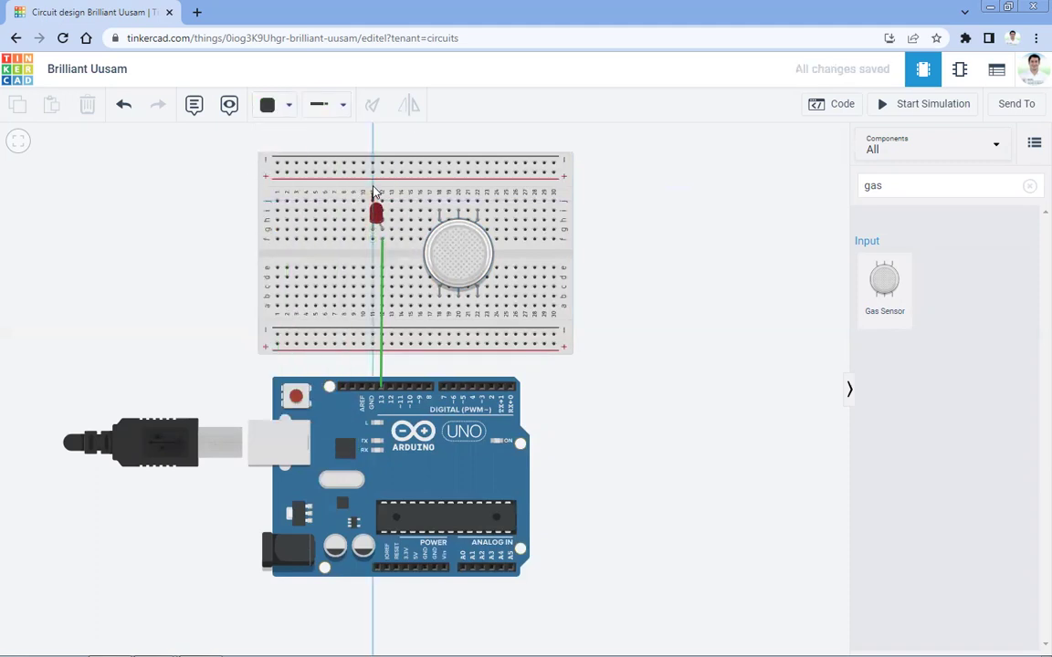
{"action": "left_click", "coordinate": [373, 164]}
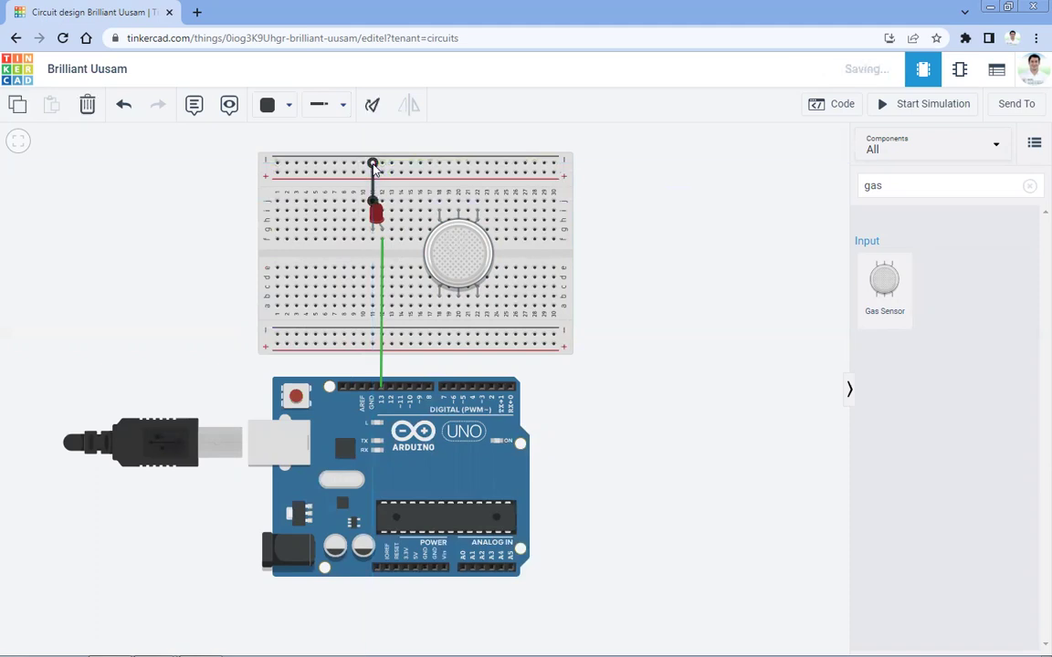
{"action": "left_click", "coordinate": [708, 207]}
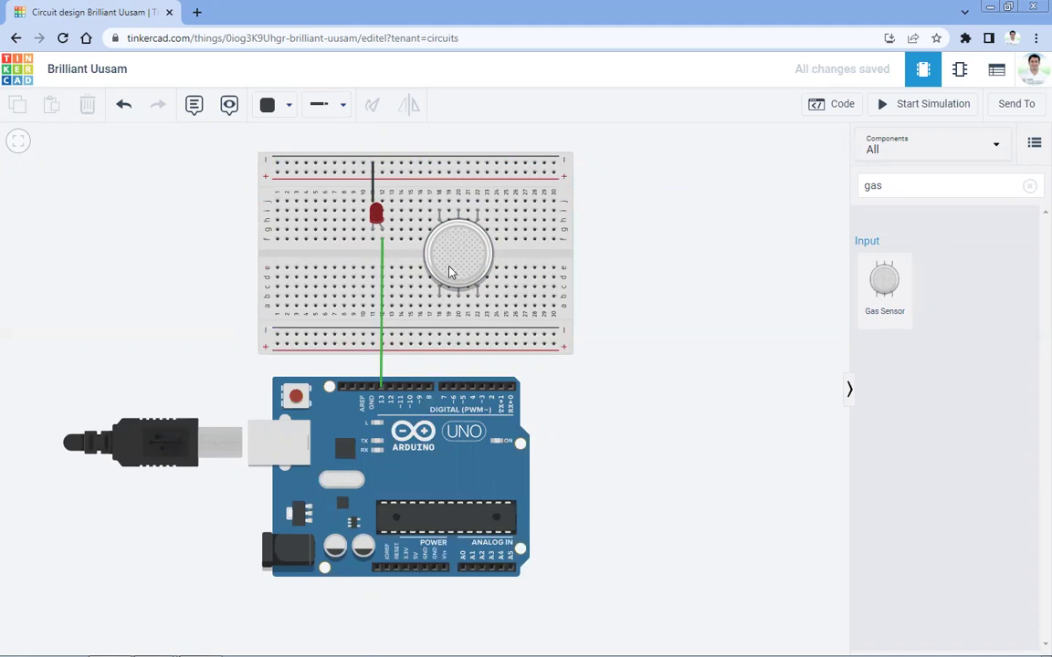
Run red wires from the gas sensor's three lower pins down to the bottom rail.
{"action": "left_click", "coordinate": [272, 100]}
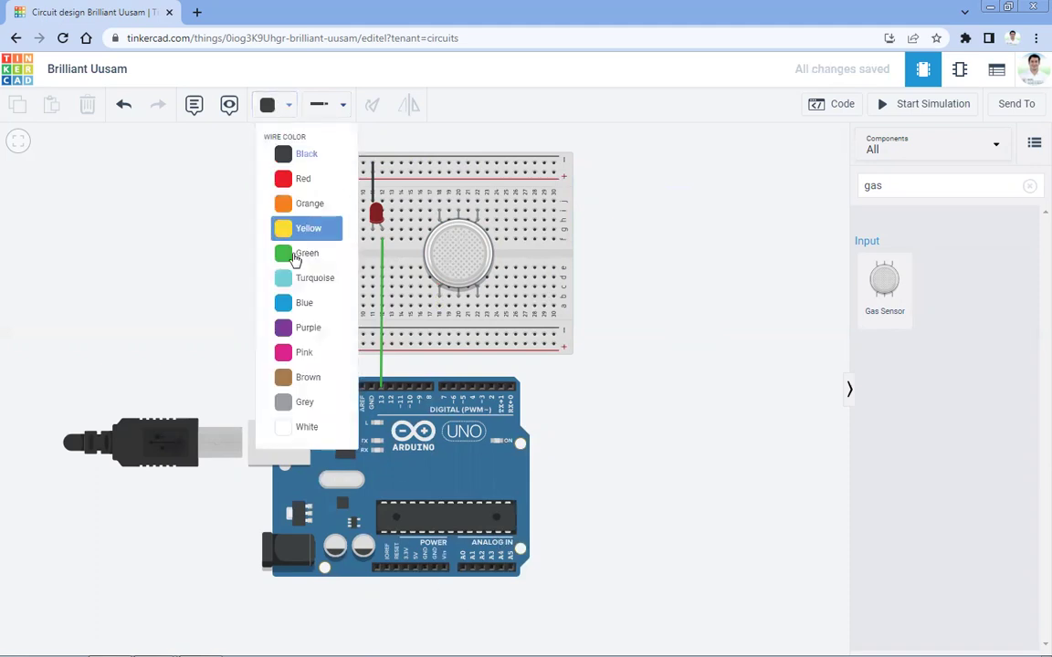
{"action": "left_click", "coordinate": [306, 180]}
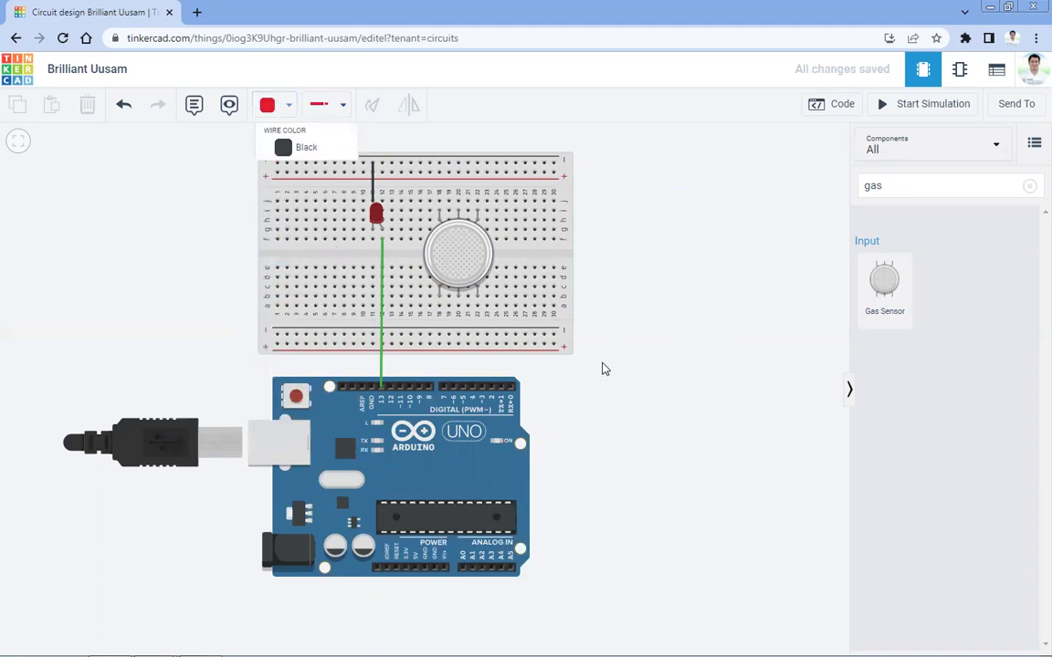
{"action": "left_click", "coordinate": [439, 308]}
{"action": "left_click", "coordinate": [439, 344]}
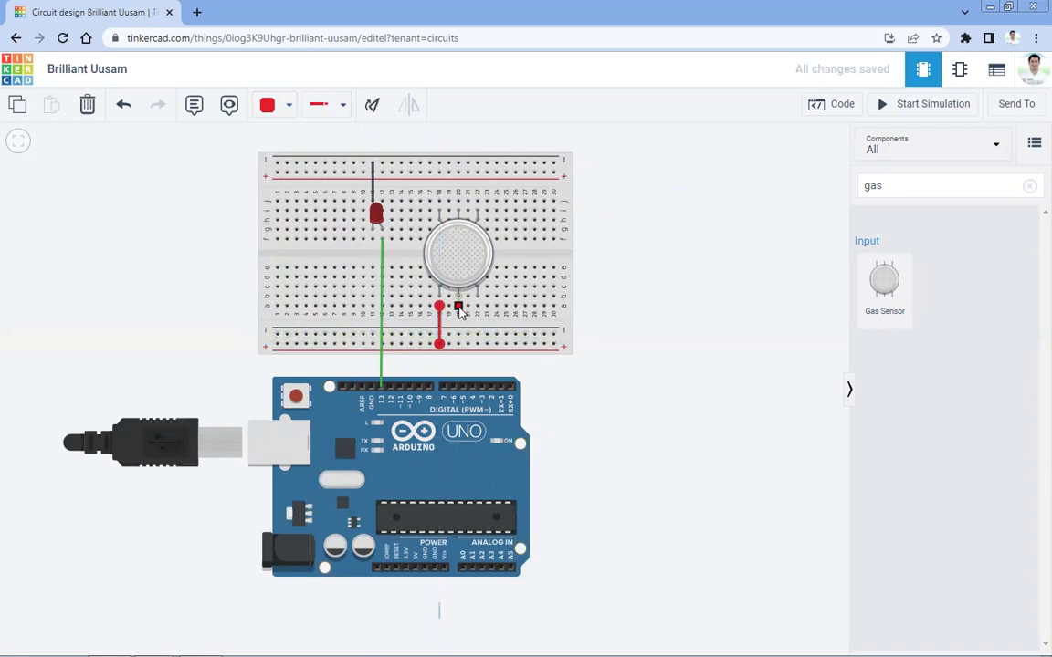
{"action": "left_click", "coordinate": [457, 308]}
{"action": "left_click", "coordinate": [457, 345]}
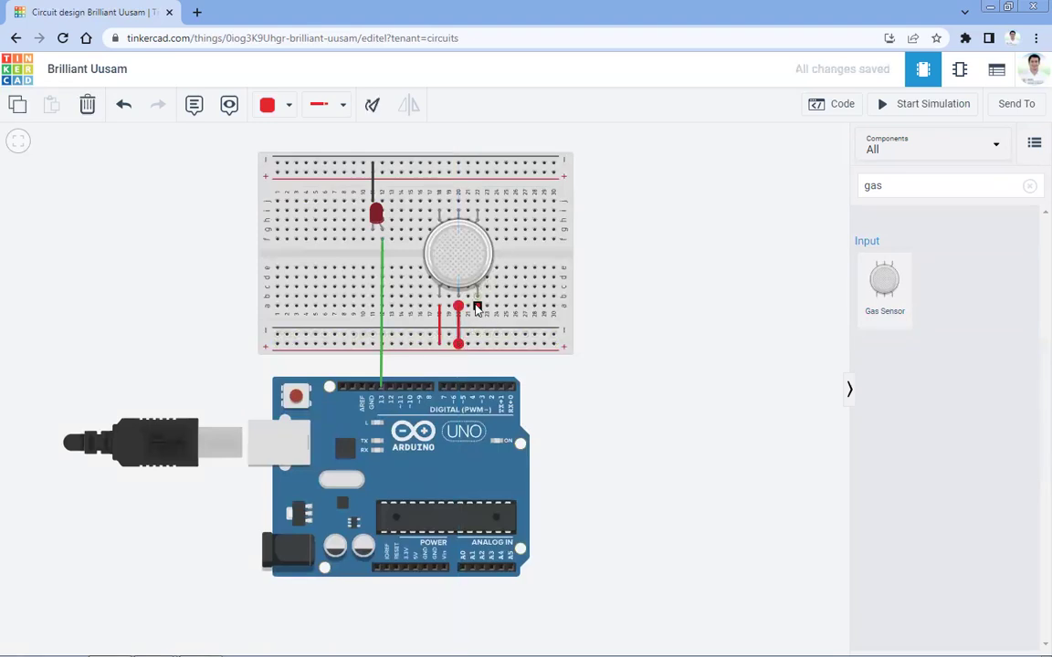
{"action": "left_click", "coordinate": [476, 307]}
{"action": "left_click", "coordinate": [477, 344]}
{"action": "left_click", "coordinate": [620, 361]}
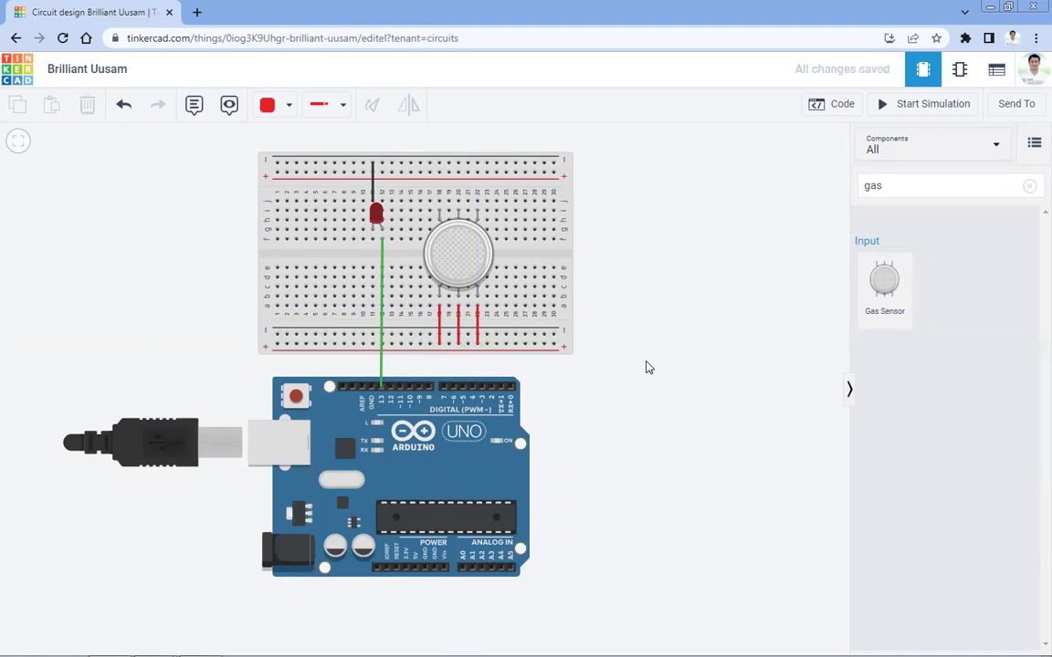
Route a red wire from the bottom rail's end around beneath the Arduino to its 5V pin.
{"action": "left_click", "coordinate": [553, 346]}
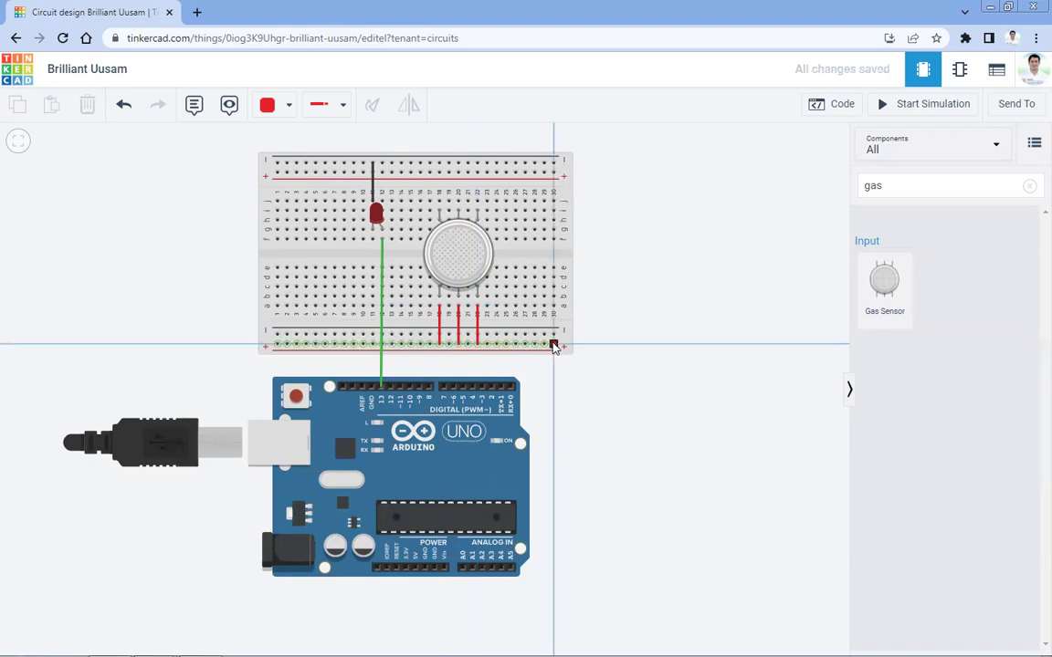
{"action": "left_click", "coordinate": [616, 346]}
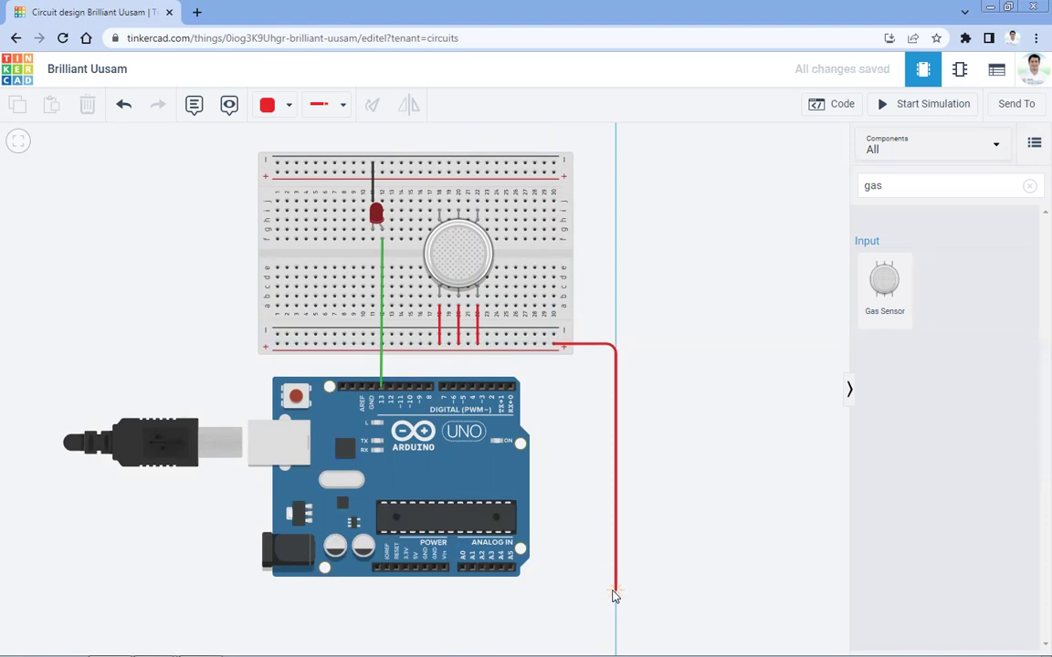
{"action": "left_click", "coordinate": [614, 589]}
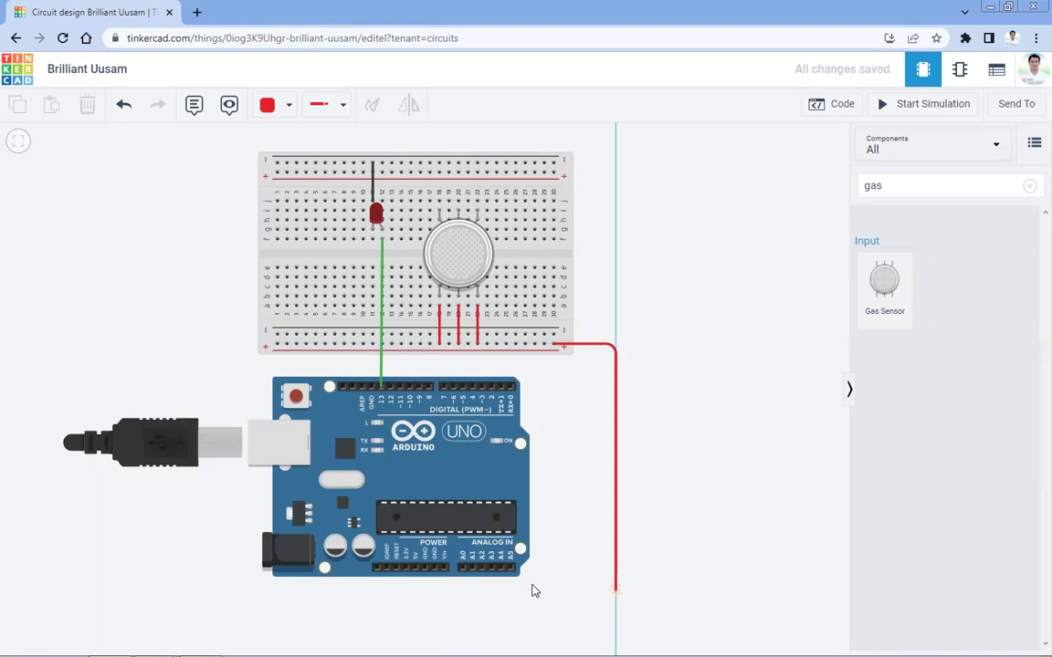
{"action": "left_click", "coordinate": [418, 589]}
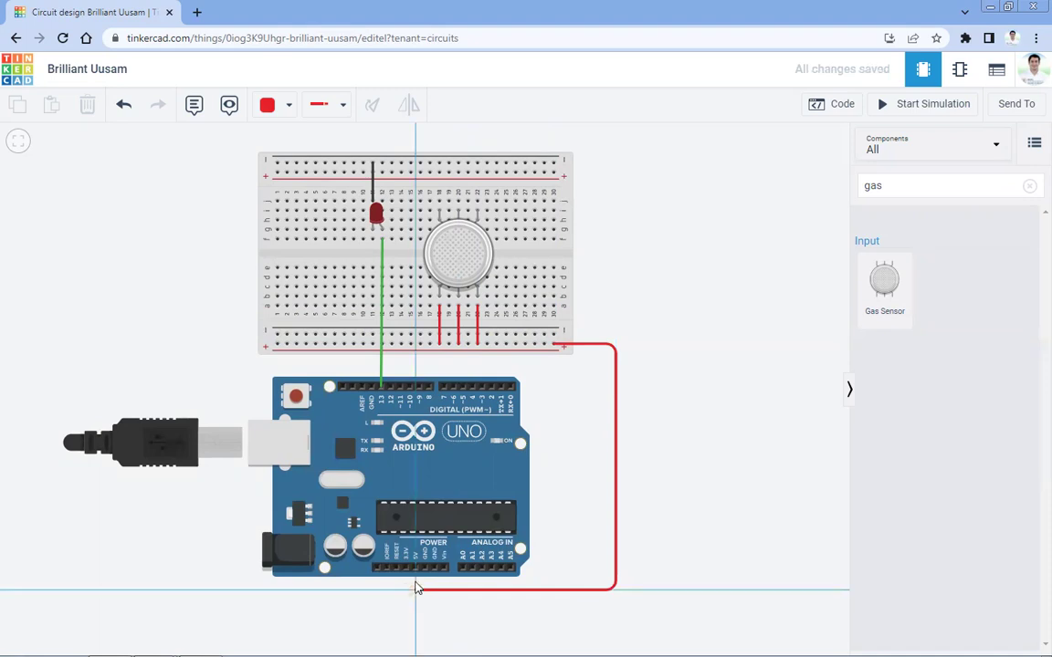
{"action": "left_click", "coordinate": [415, 571]}
{"action": "left_click", "coordinate": [682, 458]}
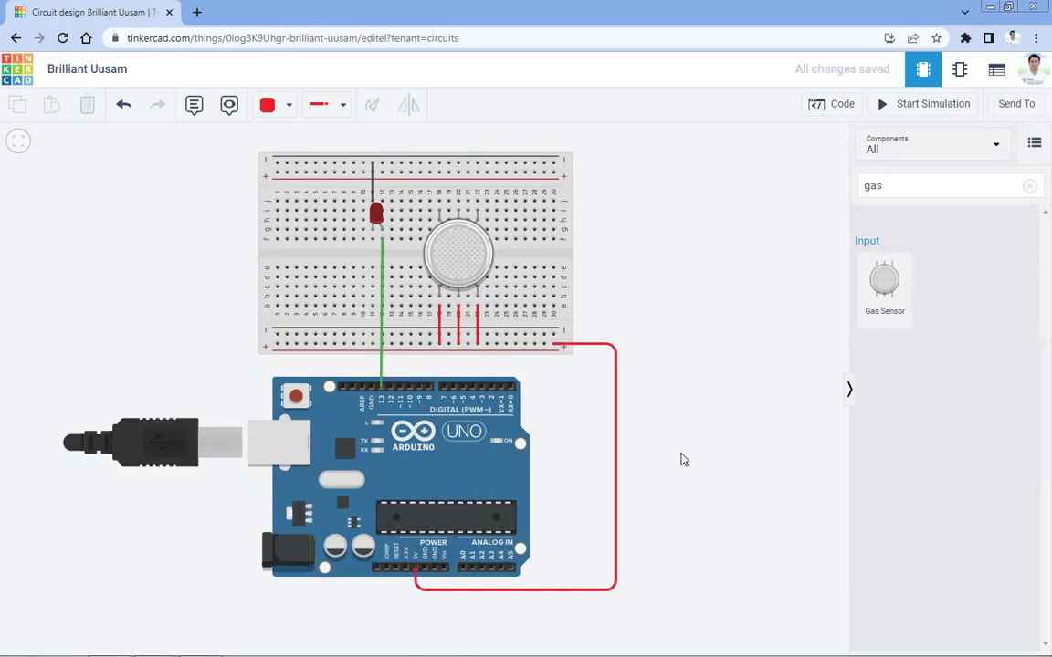
{"action": "scroll", "coordinate": [682, 459], "scroll_direction": "down", "scroll_amount": 3}
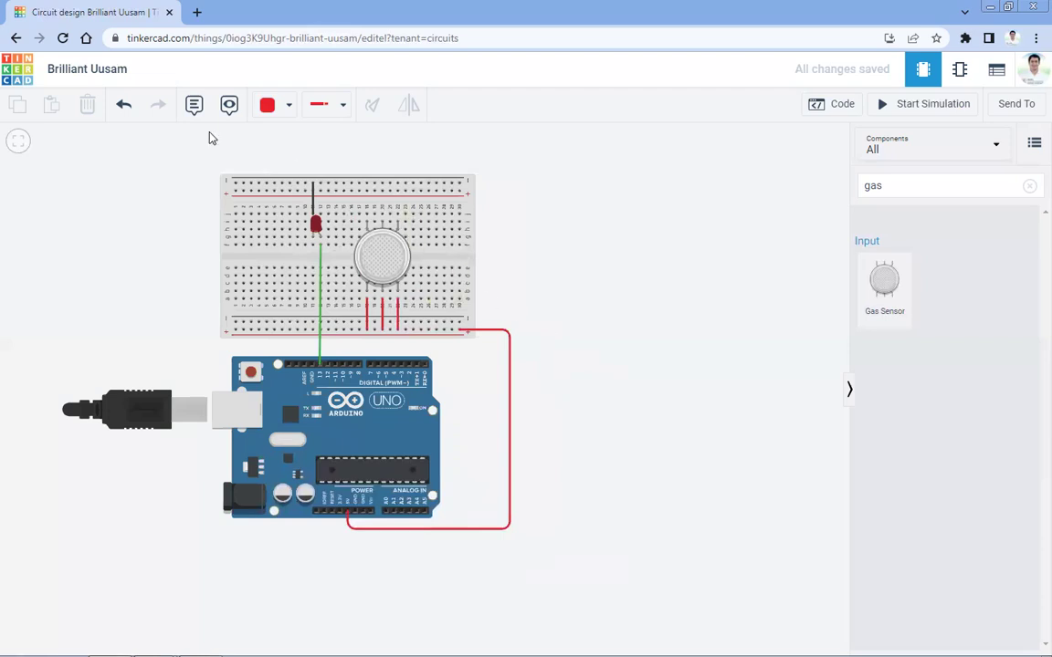
Route a green wire from the sensor's upper pin right, down and left to Arduino pin A0.
{"action": "left_click", "coordinate": [277, 108]}
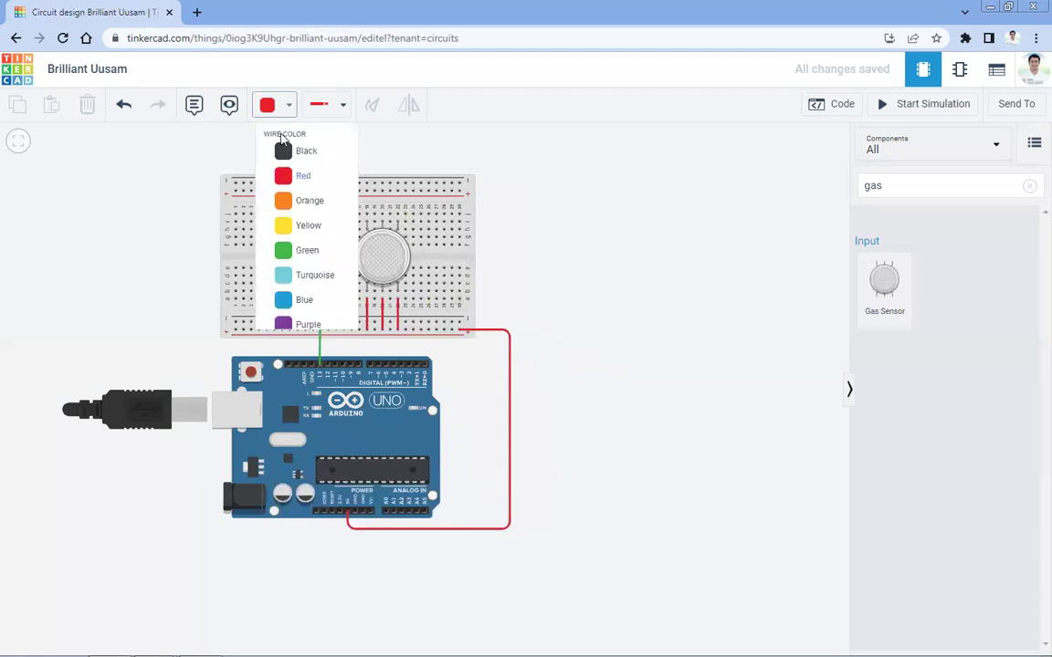
{"action": "left_click", "coordinate": [287, 249]}
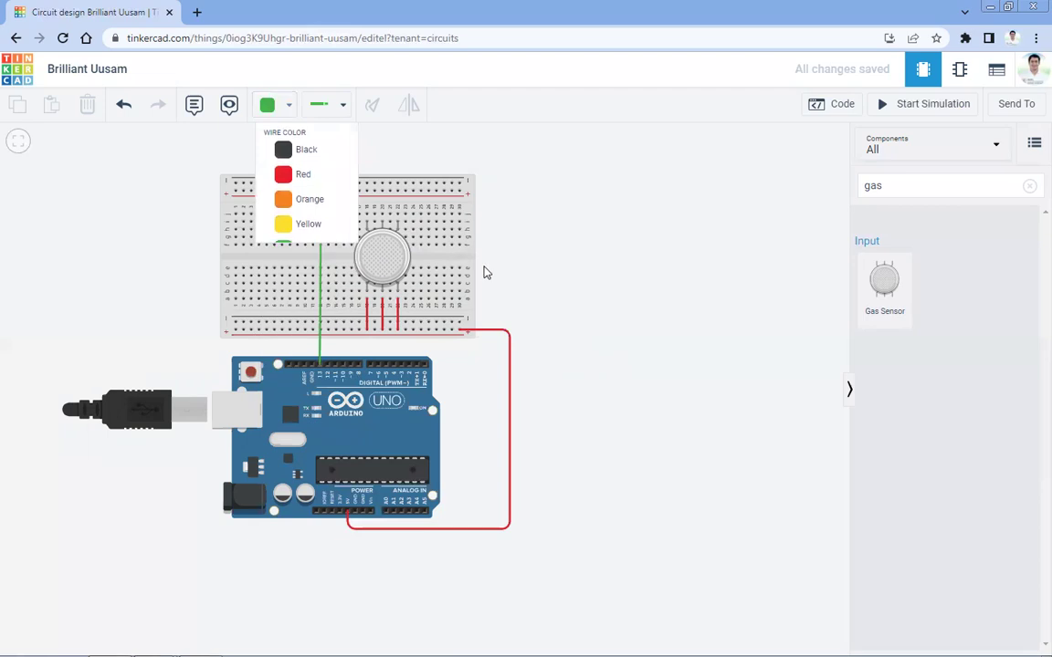
{"action": "left_click", "coordinate": [398, 216]}
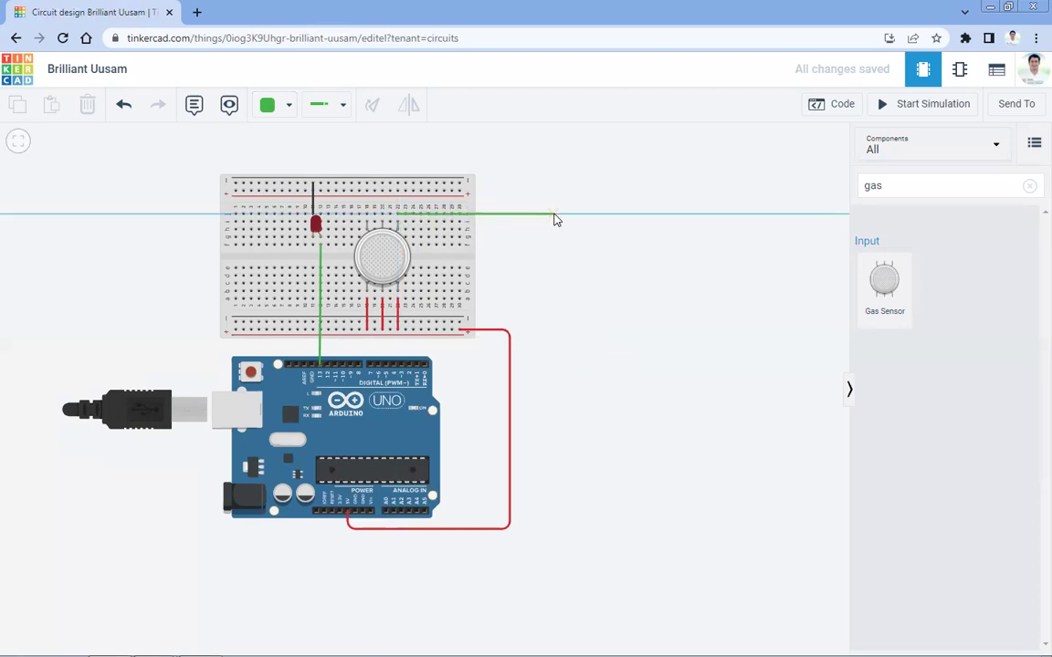
{"action": "left_click", "coordinate": [538, 217]}
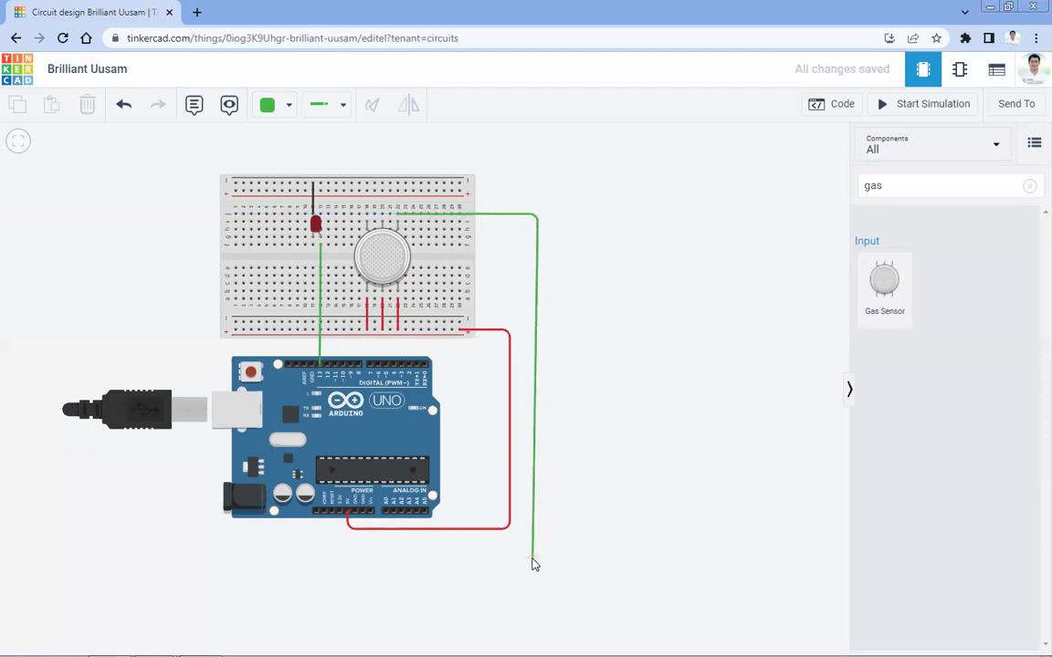
{"action": "left_click", "coordinate": [538, 557]}
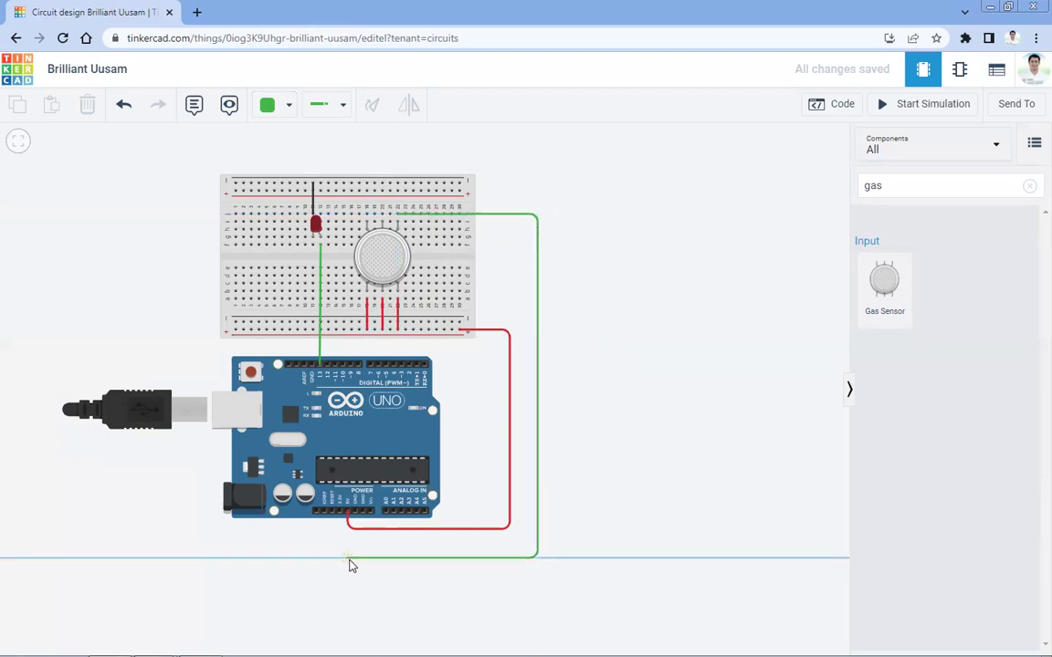
{"action": "left_click", "coordinate": [386, 558]}
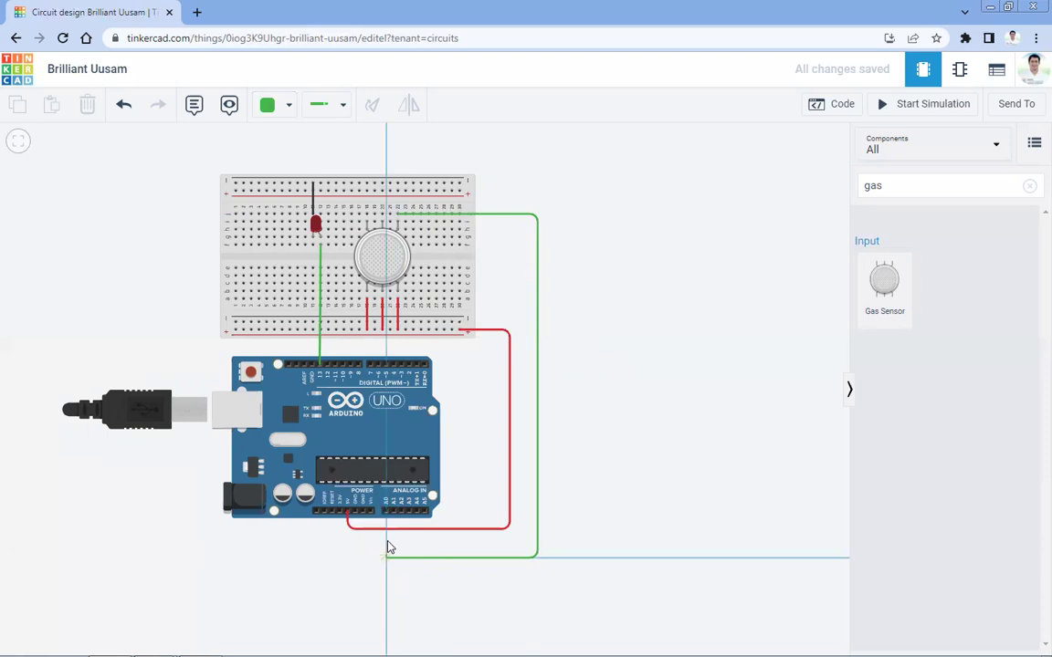
{"action": "left_click", "coordinate": [387, 513]}
{"action": "left_click", "coordinate": [790, 451]}
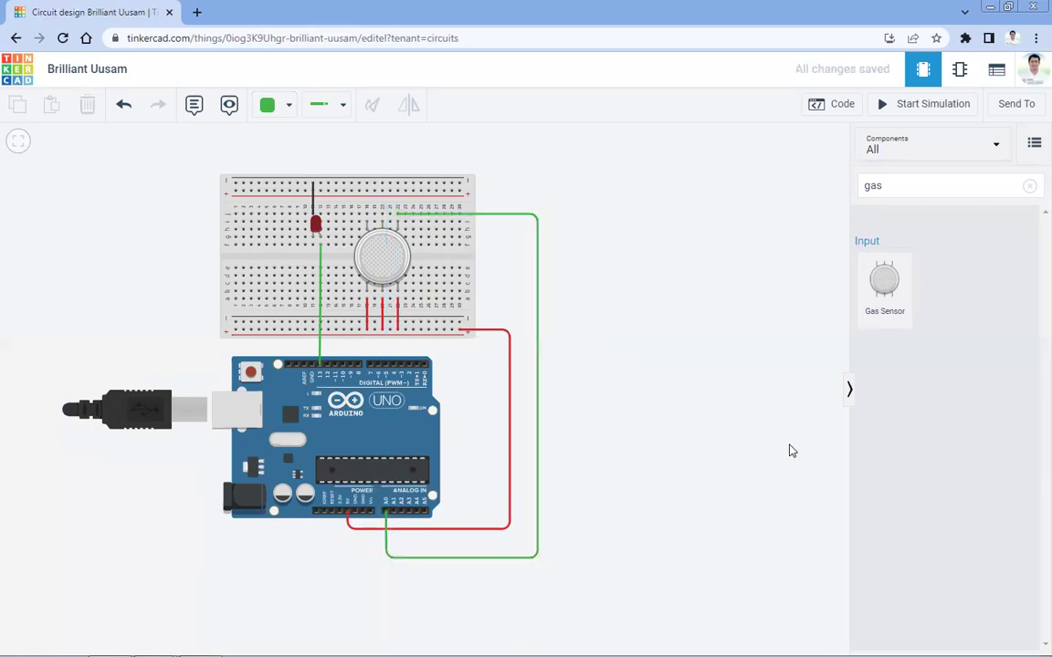
Finish a black wire on the top rail and place a resistor near the top of the breadboard.
{"action": "left_click", "coordinate": [274, 106]}
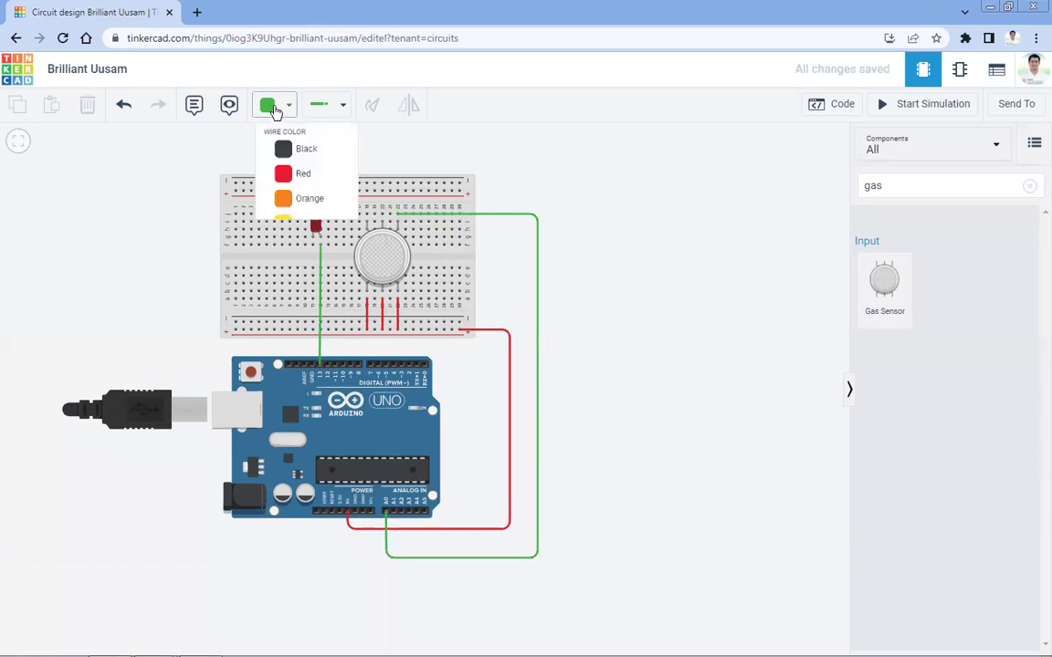
{"action": "left_click", "coordinate": [285, 155]}
{"action": "left_click", "coordinate": [382, 186]}
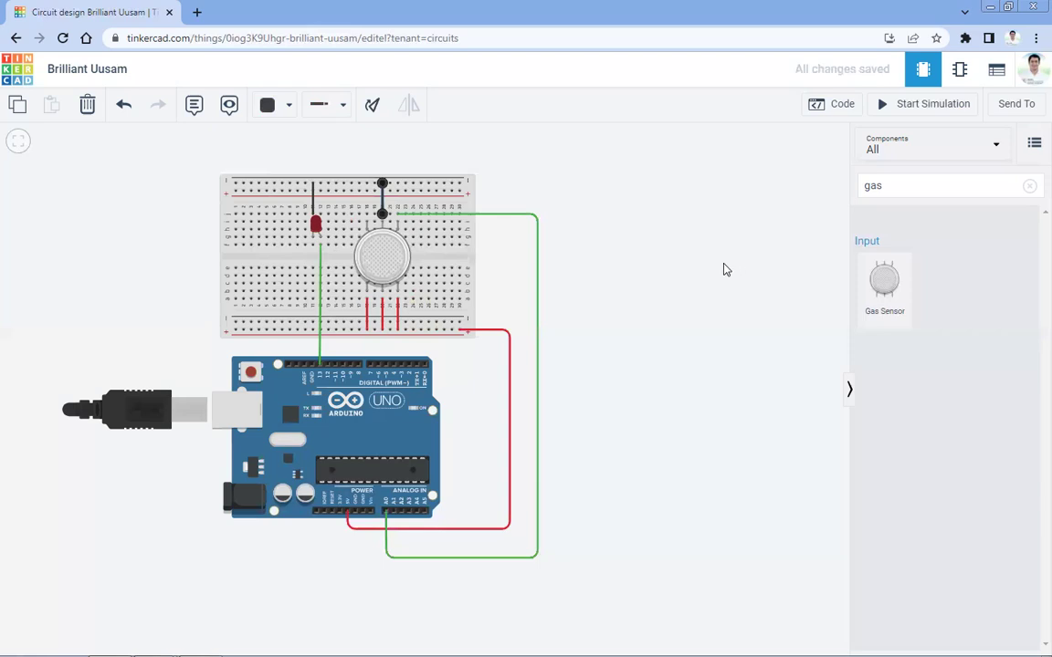
{"action": "left_click", "coordinate": [1027, 185]}
{"action": "left_click_drag", "start_coordinate": [878, 258], "coordinate": [367, 205]}
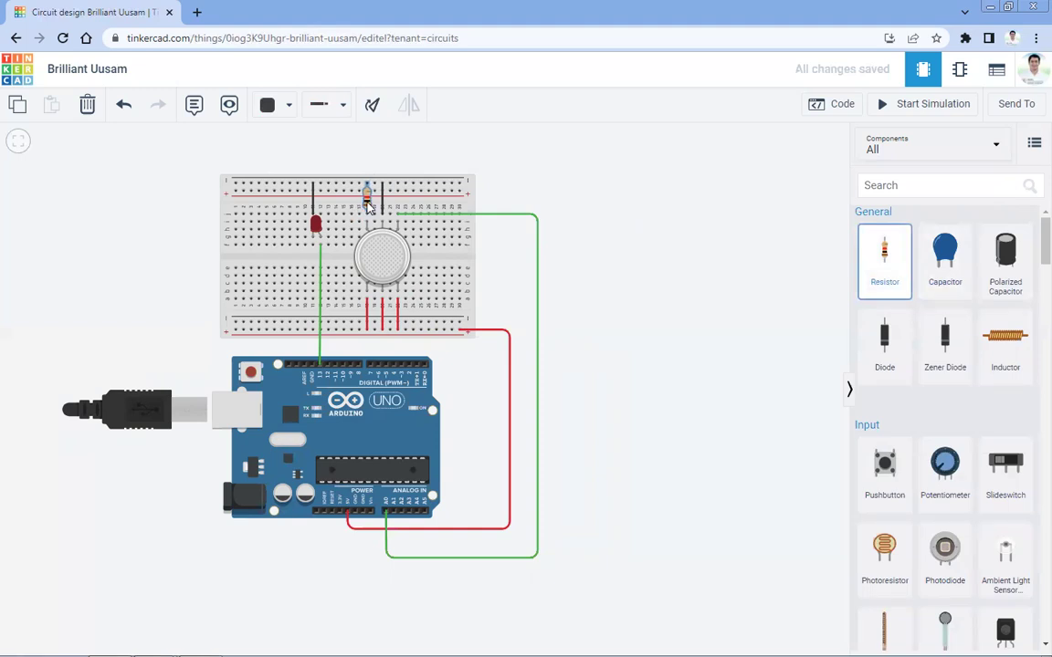
{"action": "left_click", "coordinate": [608, 214]}
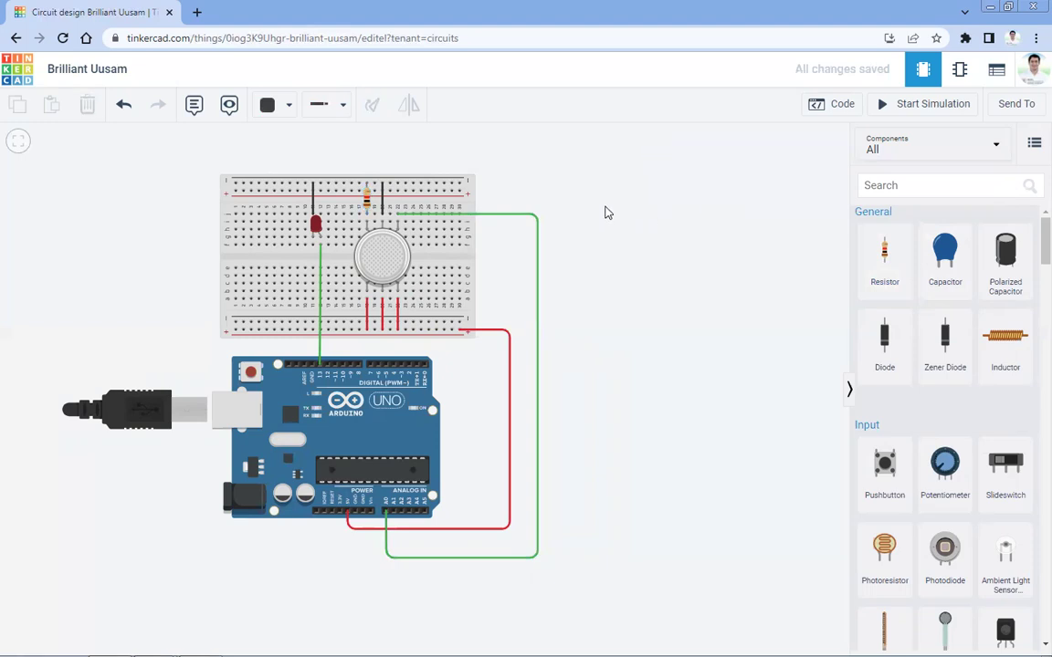
Route a black wire from the top rail around the right side to the Arduino's GND pin.
{"action": "left_click", "coordinate": [460, 184]}
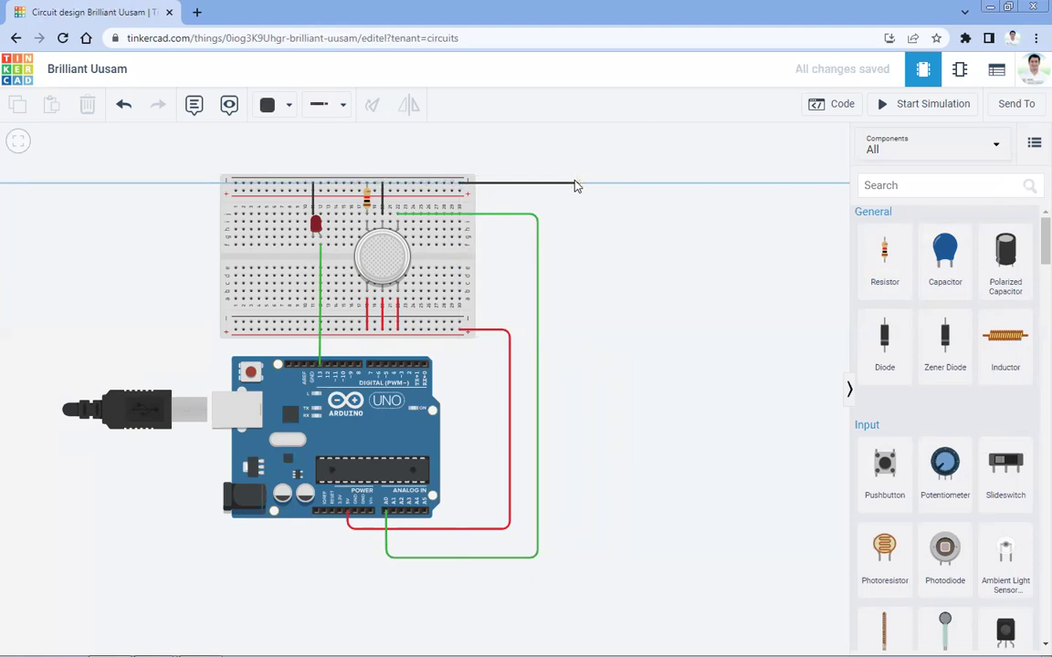
{"action": "left_click", "coordinate": [576, 186]}
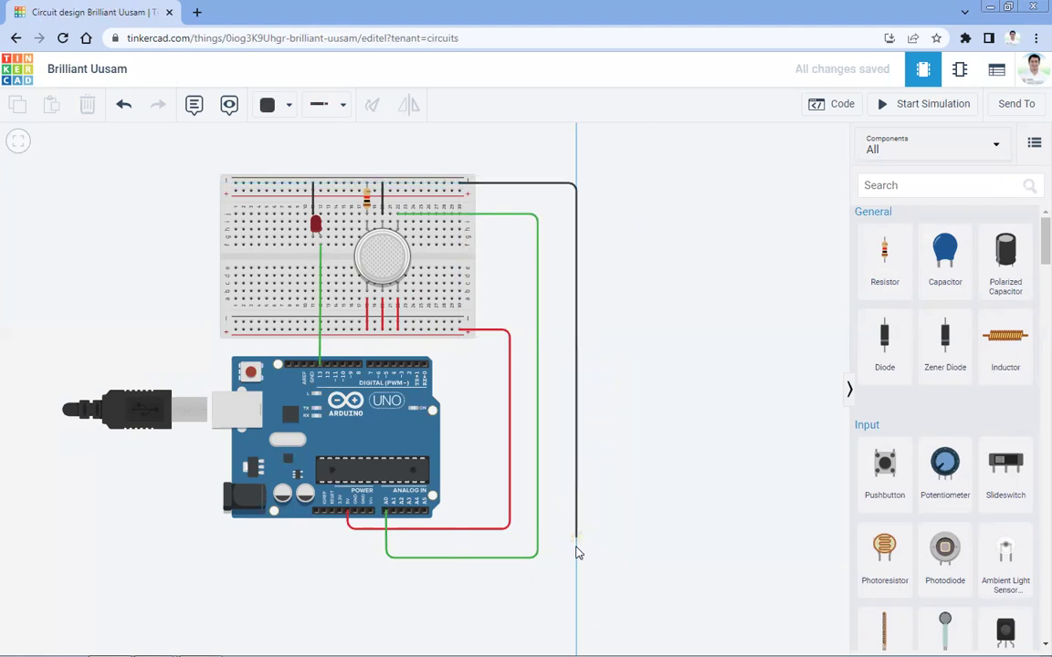
{"action": "left_click", "coordinate": [576, 578]}
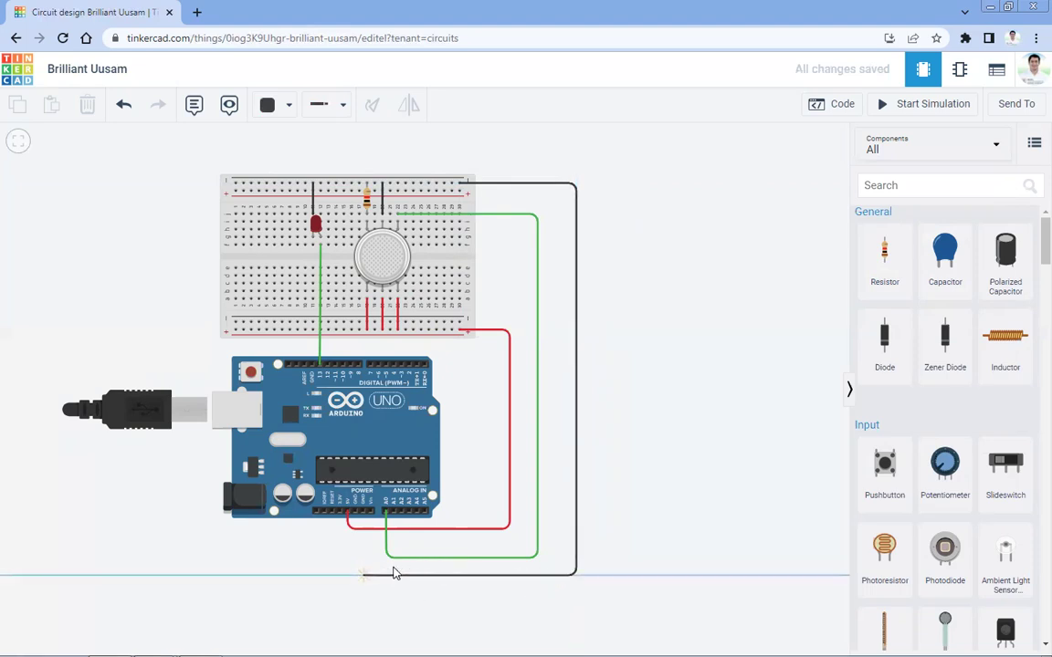
{"action": "left_click", "coordinate": [363, 575]}
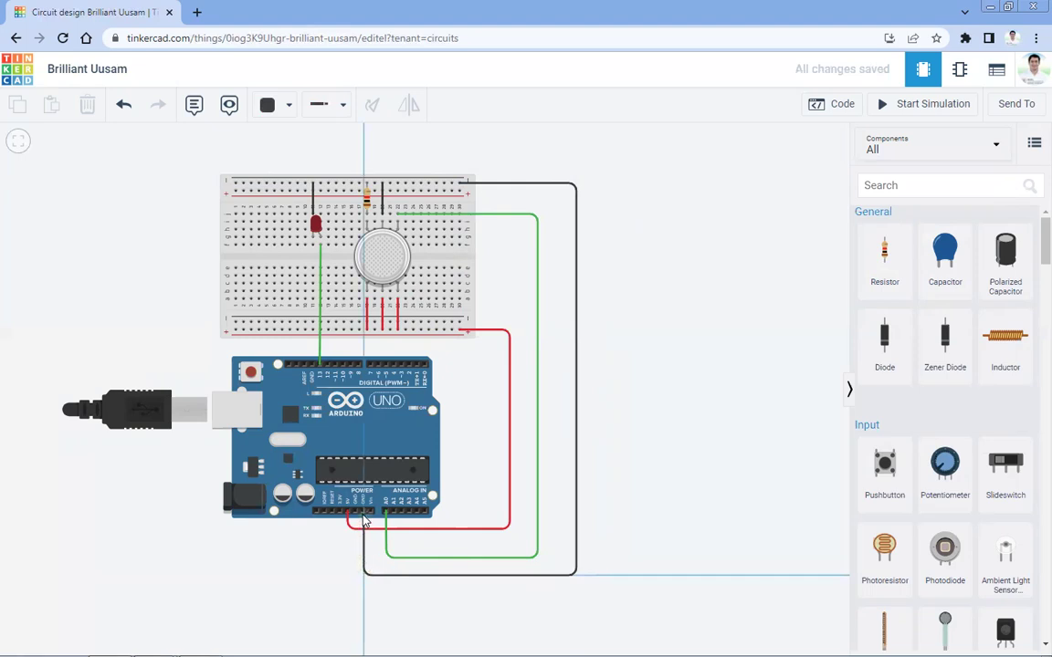
{"action": "left_click", "coordinate": [363, 516]}
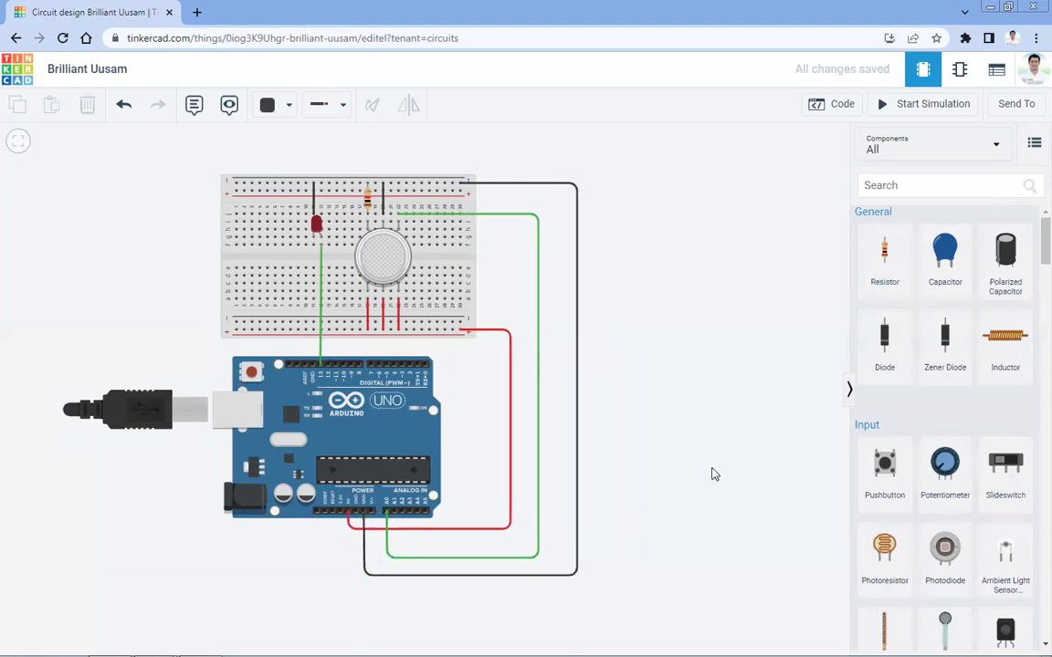
{"action": "scroll", "coordinate": [674, 408], "scroll_direction": "up", "scroll_amount": 2}
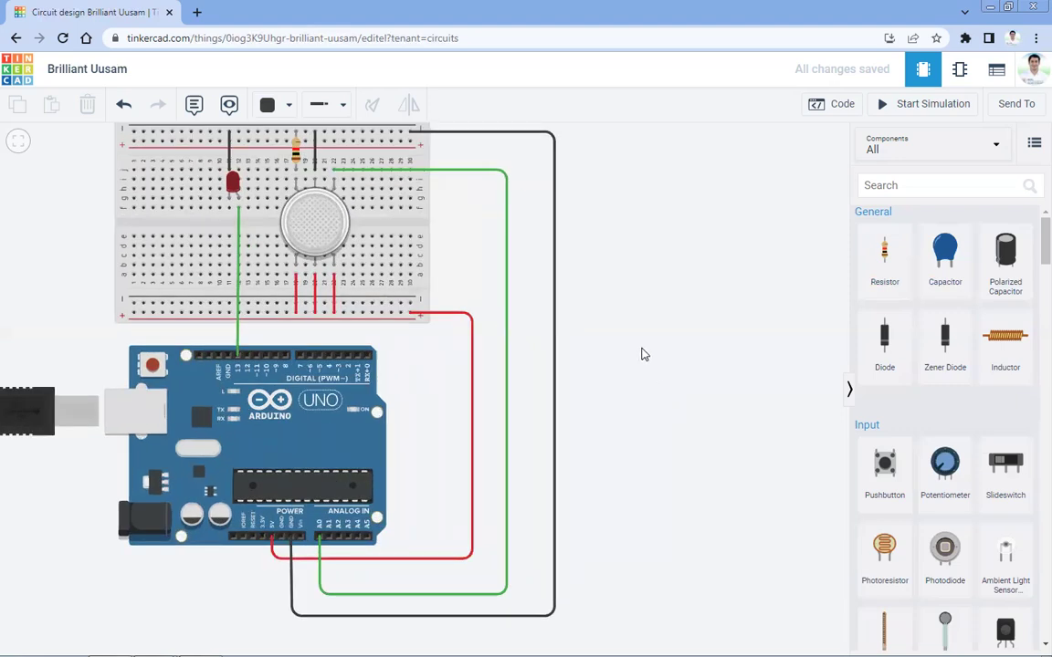
{"action": "left_click_drag", "start_coordinate": [641, 352], "coordinate": [724, 369]}
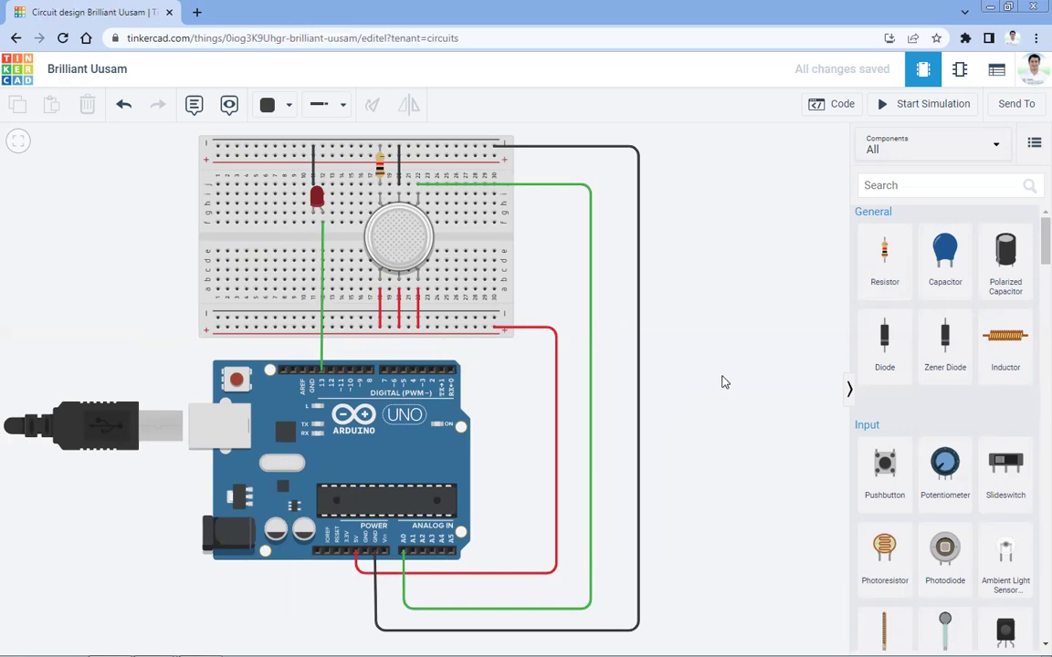
{"action": "scroll", "coordinate": [746, 369], "scroll_direction": "down", "scroll_amount": 1}
{"action": "left_click_drag", "start_coordinate": [747, 369], "coordinate": [677, 363]}
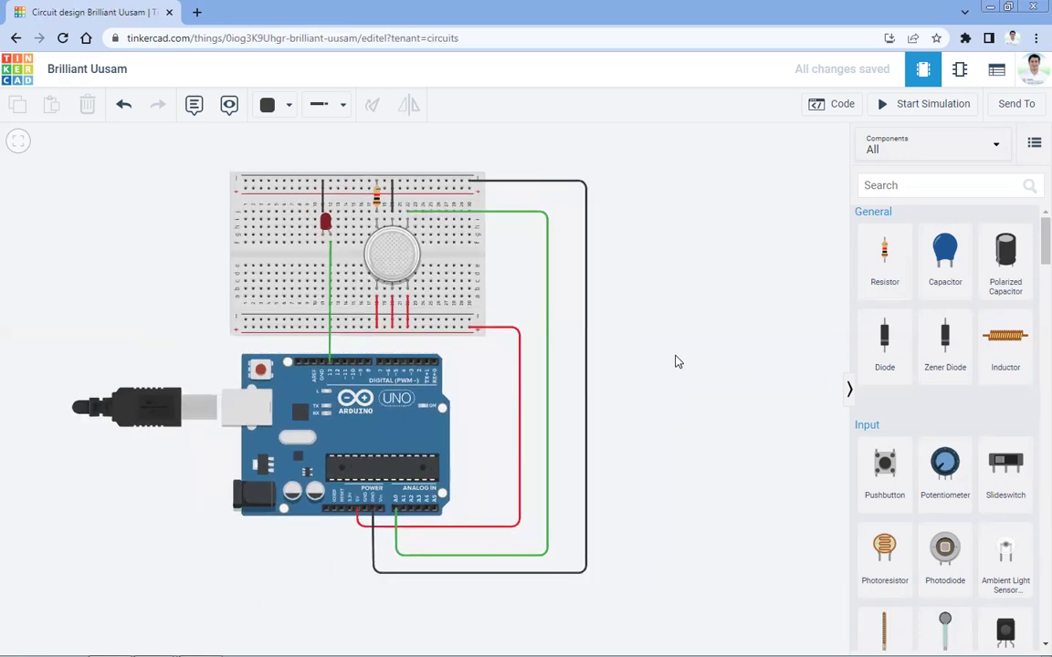
{"action": "scroll", "coordinate": [694, 357], "scroll_direction": "down", "scroll_amount": 2}
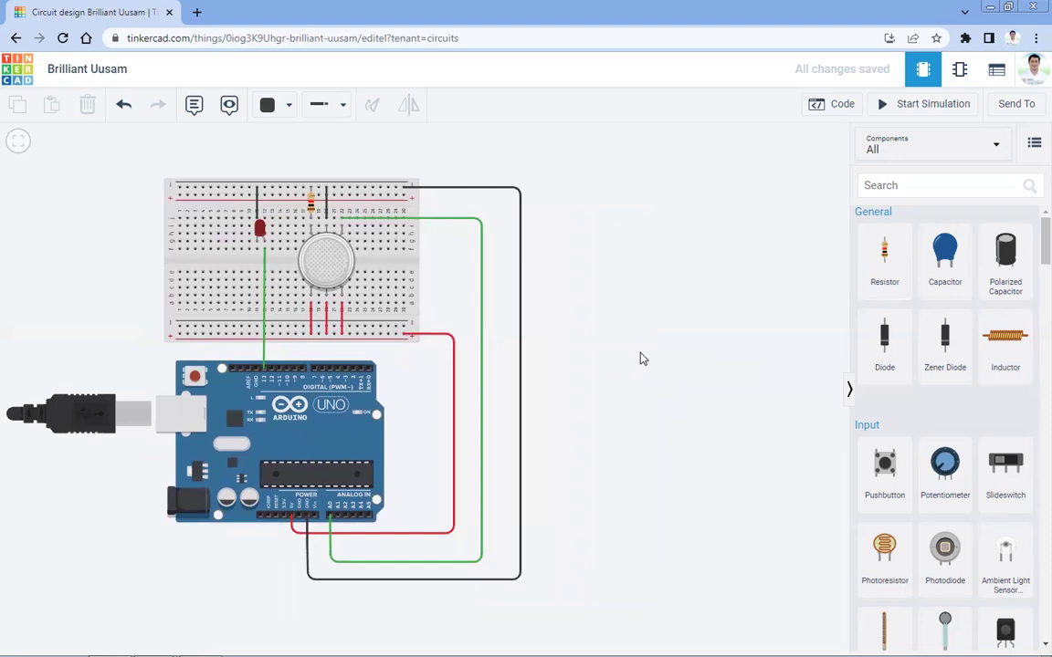
Switch the Arduino code editor to Text mode and delete the default blink code.
{"action": "left_click", "coordinate": [824, 107]}
{"action": "left_click", "coordinate": [688, 145]}
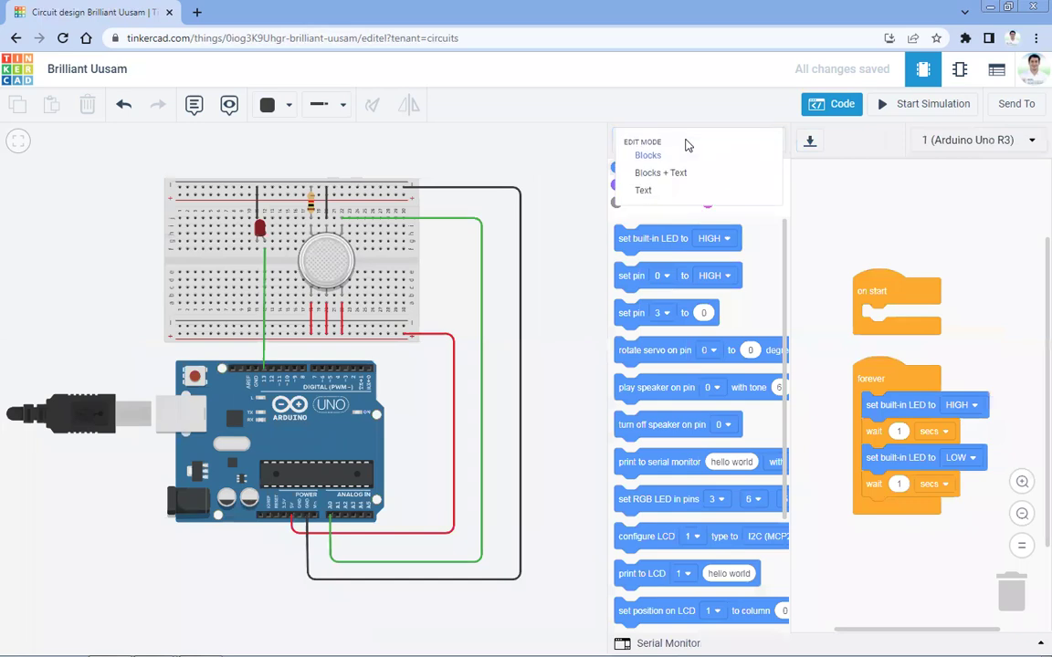
{"action": "left_click", "coordinate": [644, 191]}
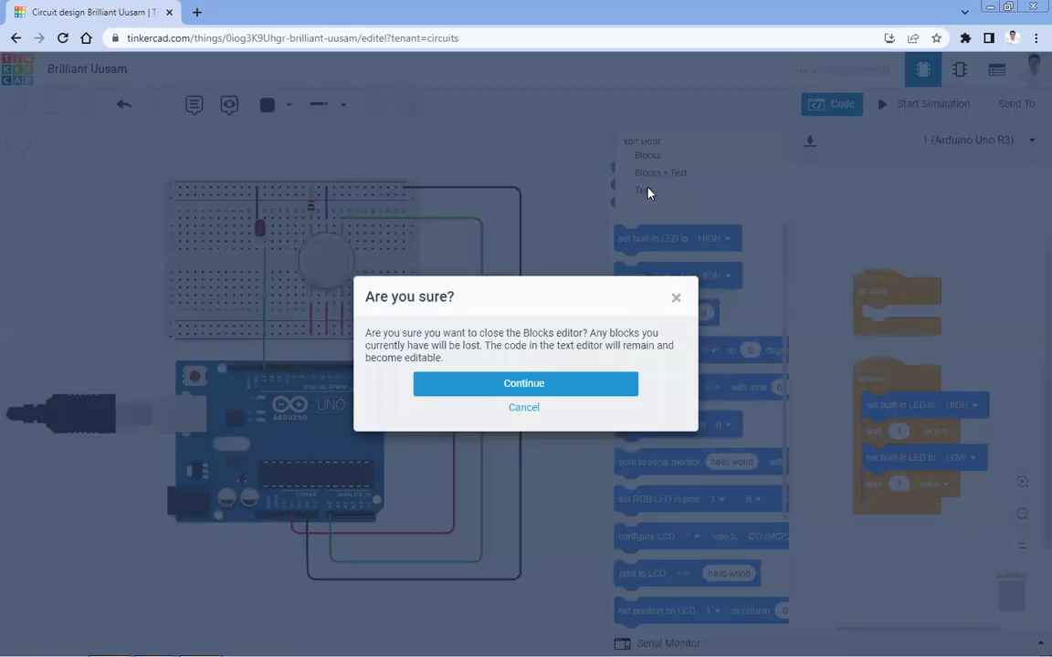
{"action": "left_click", "coordinate": [540, 388]}
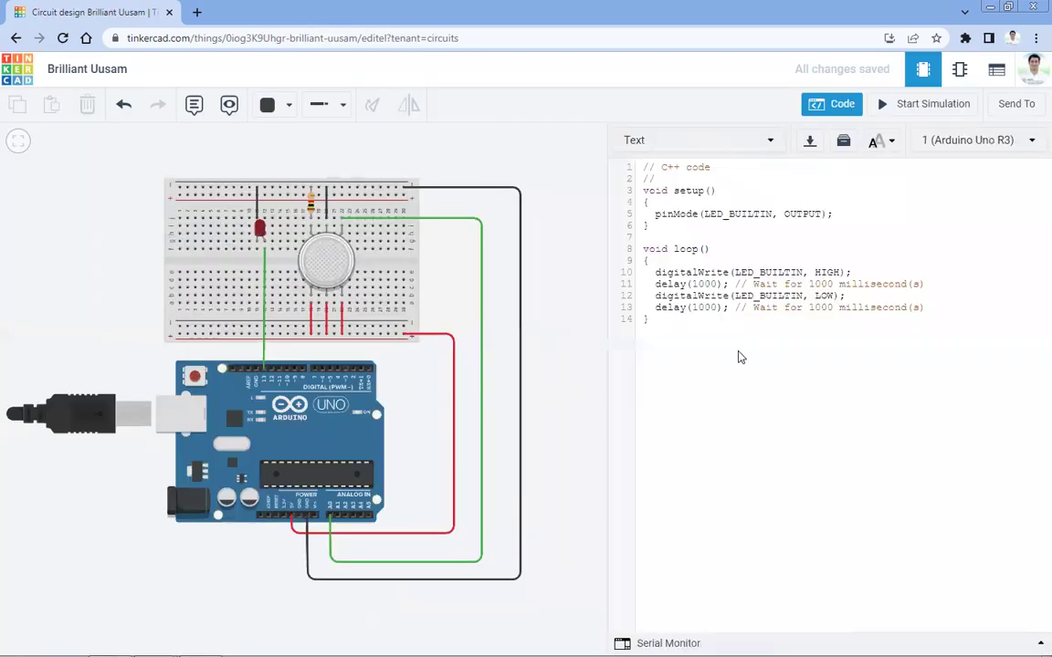
{"action": "key", "text": "ctrl+a"}
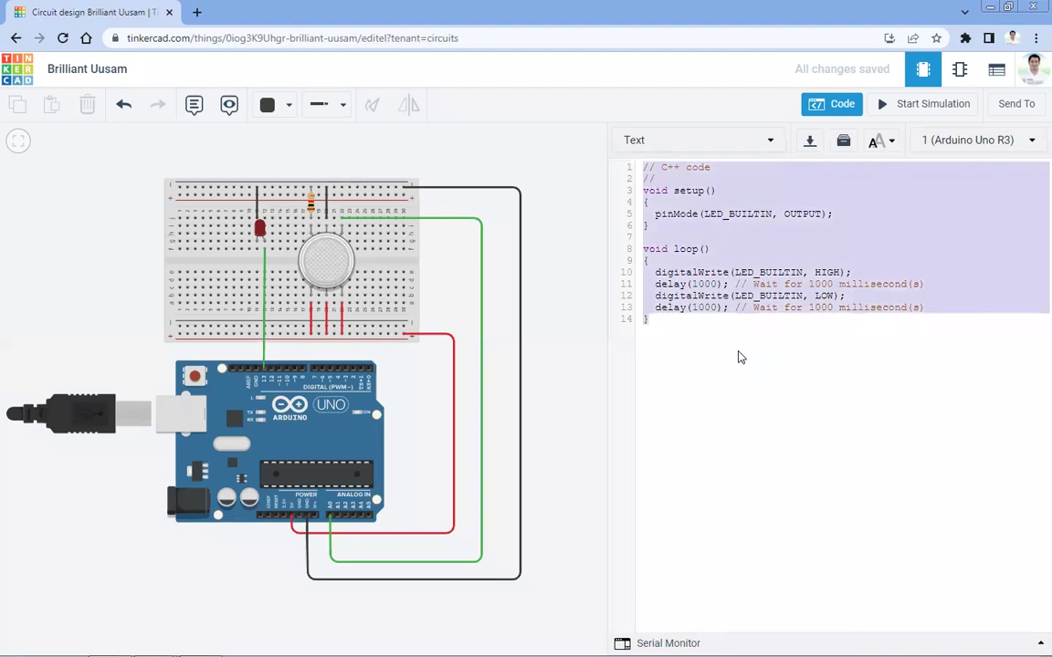
{"action": "key", "text": "BackSpace"}
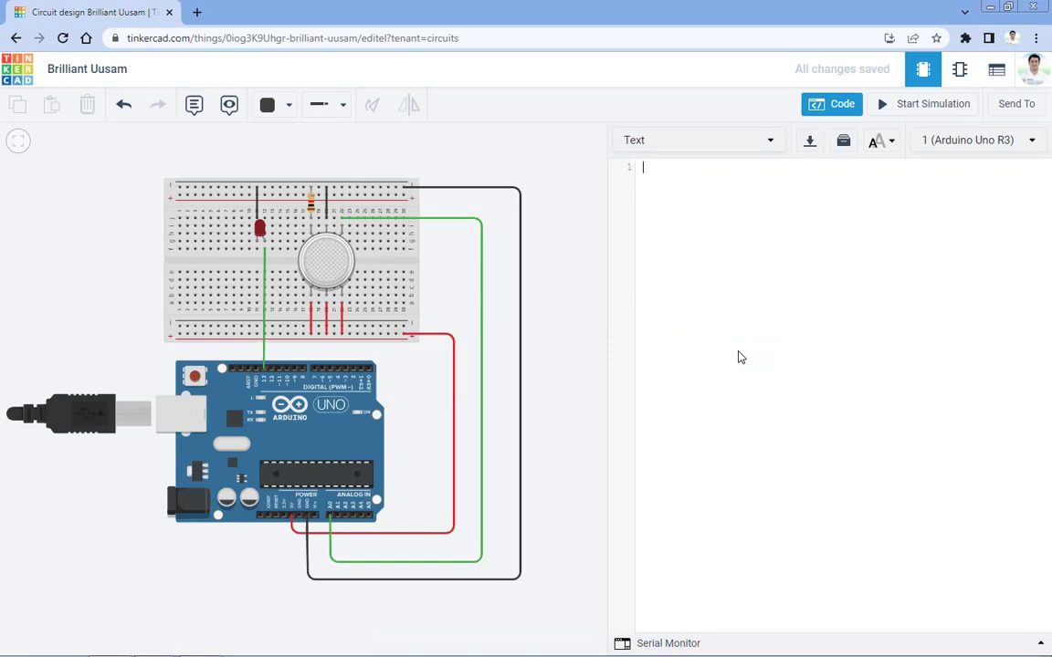
Copy the gas-sensor sketch from Notepad and paste it into the empty code editor.
{"action": "key", "text": "alt+Tab"}
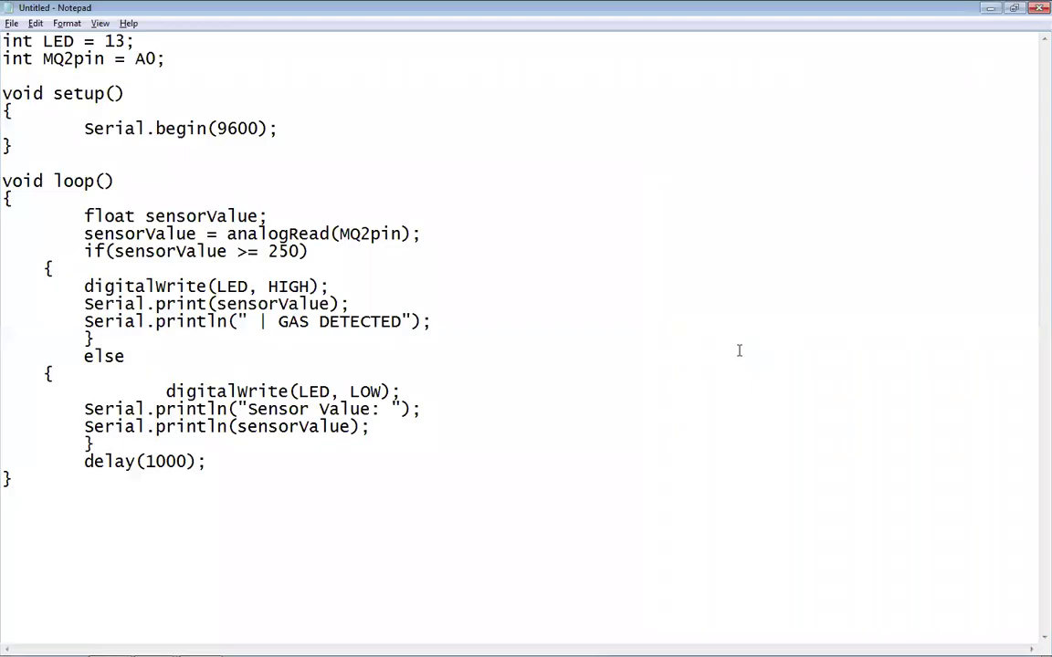
{"action": "key", "text": "ctrl+a"}
{"action": "key", "text": "ctrl+c"}
{"action": "key", "text": "alt+Tab"}
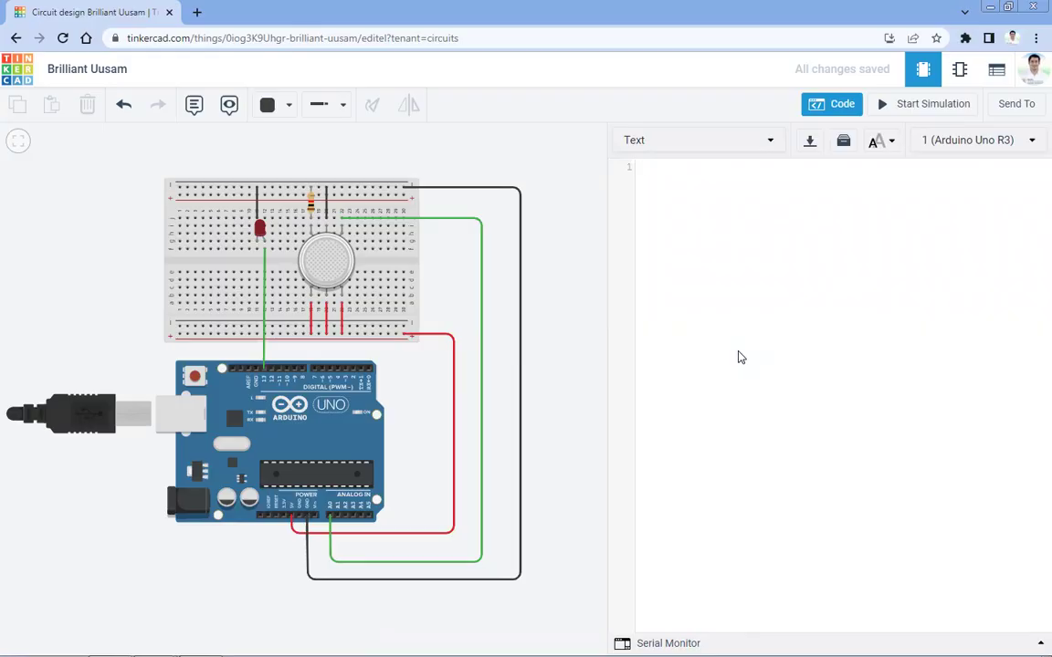
{"action": "key", "text": "ctrl+v"}
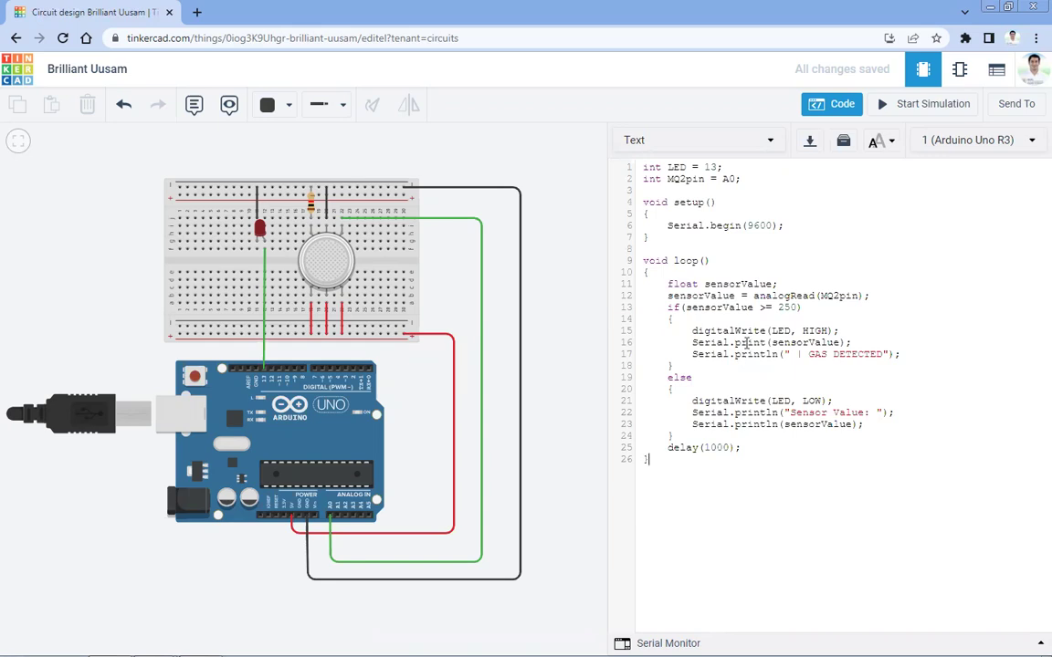
Start the simulation and dismiss the 'How the debugger works' panel.
{"action": "left_click", "coordinate": [917, 108]}
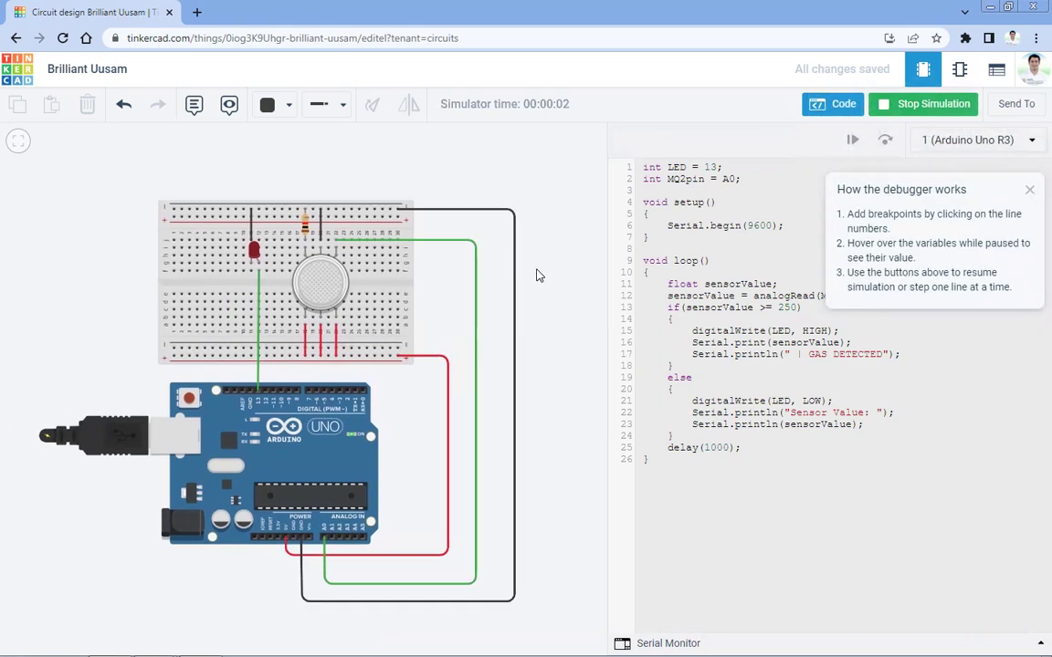
{"action": "left_click", "coordinate": [1028, 190]}
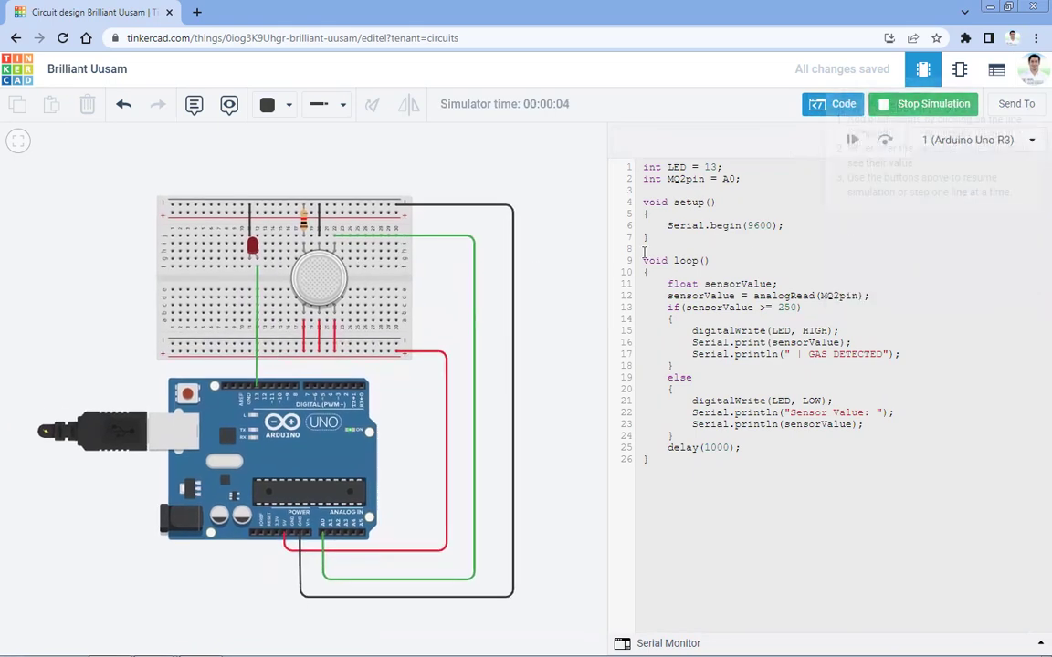
Drag the gas sensor's smoke cloud over the breadboard's left side and show the Serial Monitor readings.
{"action": "left_click", "coordinate": [319, 279]}
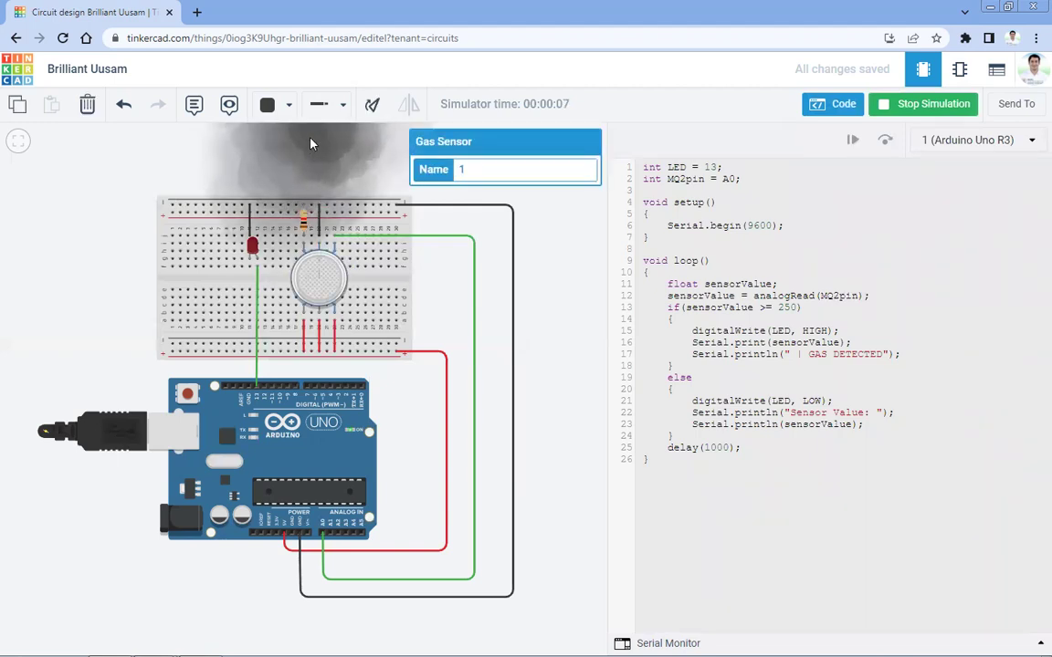
{"action": "left_click_drag", "start_coordinate": [310, 143], "coordinate": [174, 242]}
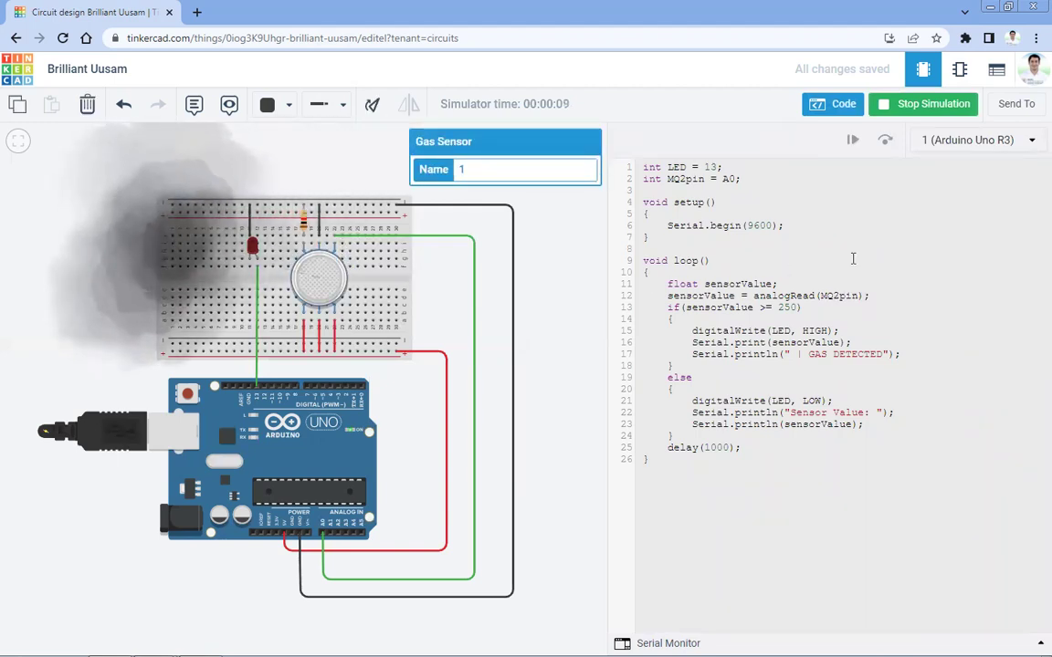
{"action": "left_click", "coordinate": [676, 642]}
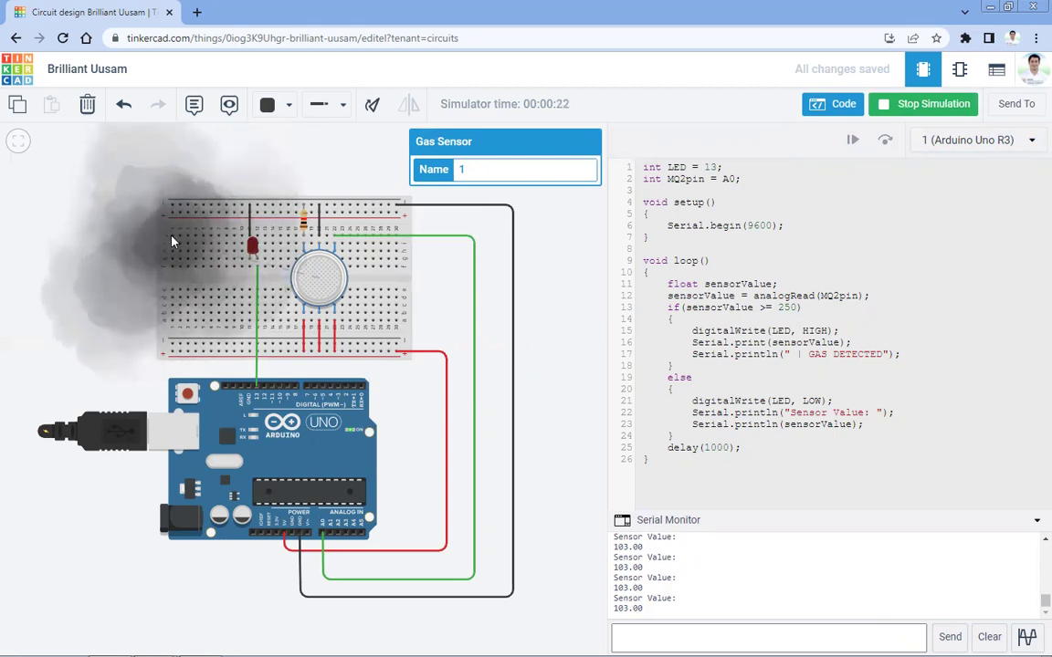
Drag the smoke cloud onto the gas sensor as readings climb from 168.00 to 329.00 | GAS DETECTED.
{"action": "left_click_drag", "start_coordinate": [176, 250], "coordinate": [228, 311]}
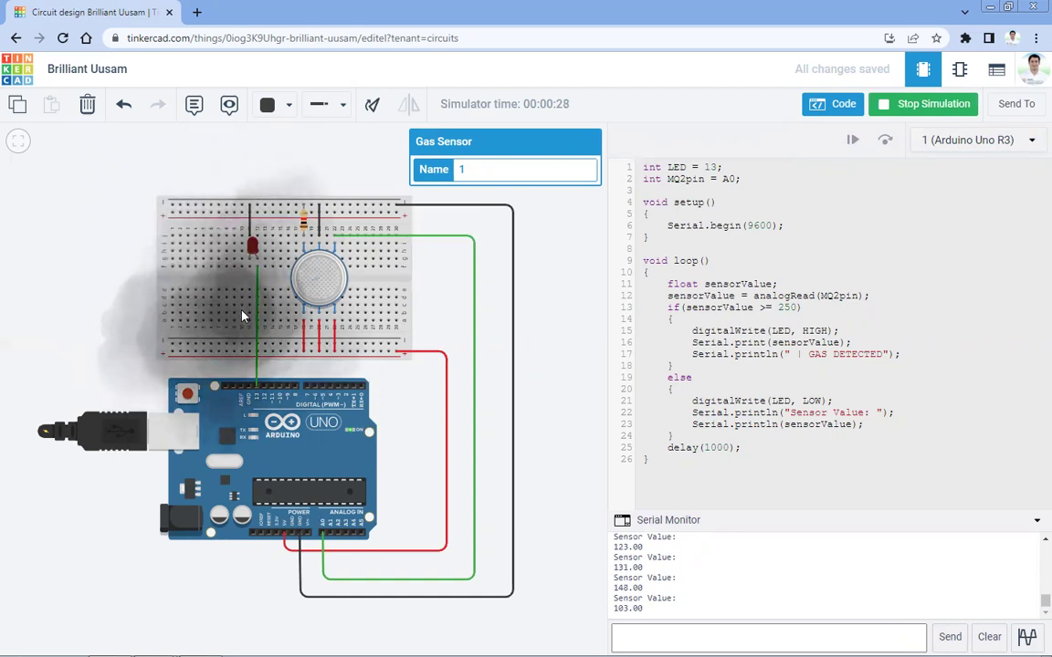
{"action": "left_click_drag", "start_coordinate": [234, 317], "coordinate": [254, 316]}
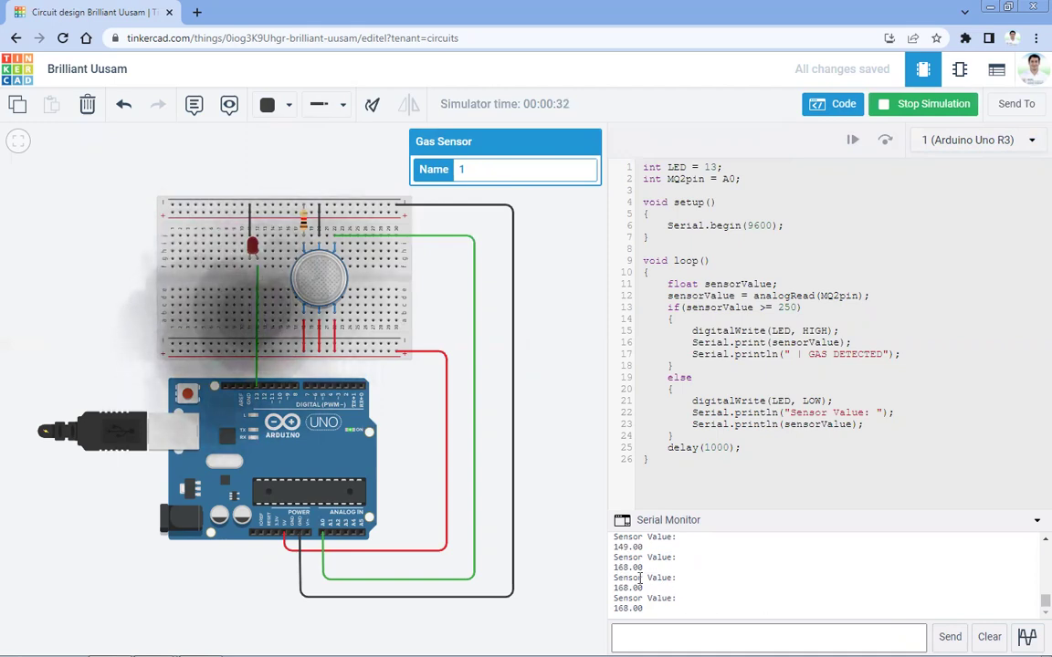
{"action": "double_click", "coordinate": [625, 587]}
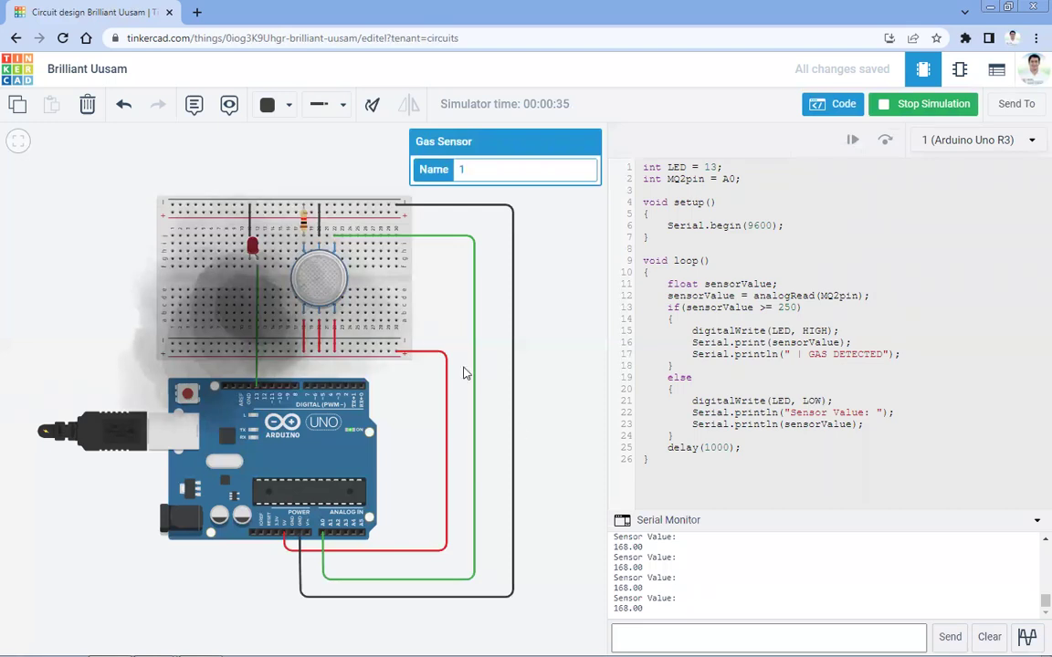
{"action": "left_click_drag", "start_coordinate": [258, 313], "coordinate": [292, 306]}
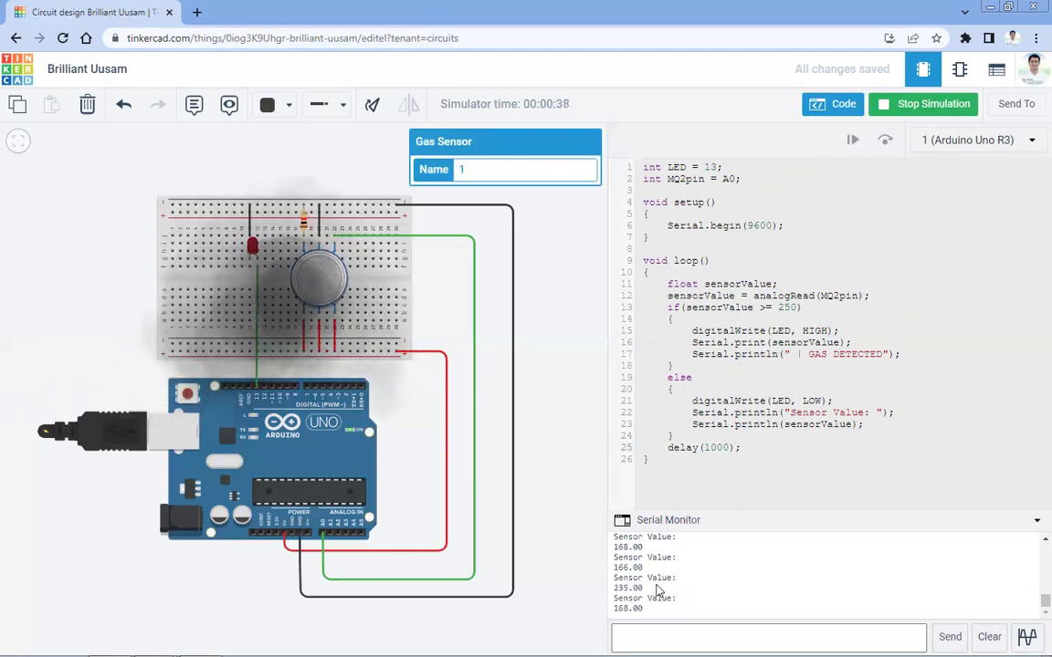
{"action": "left_click_drag", "start_coordinate": [620, 587], "coordinate": [781, 589]}
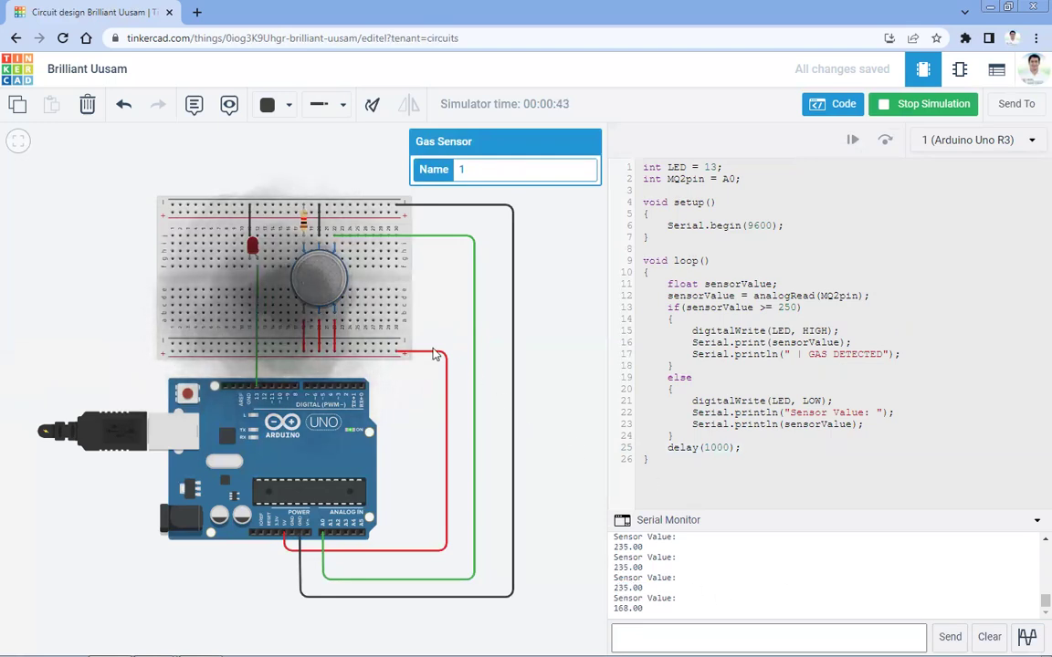
{"action": "left_click_drag", "start_coordinate": [307, 290], "coordinate": [312, 295]}
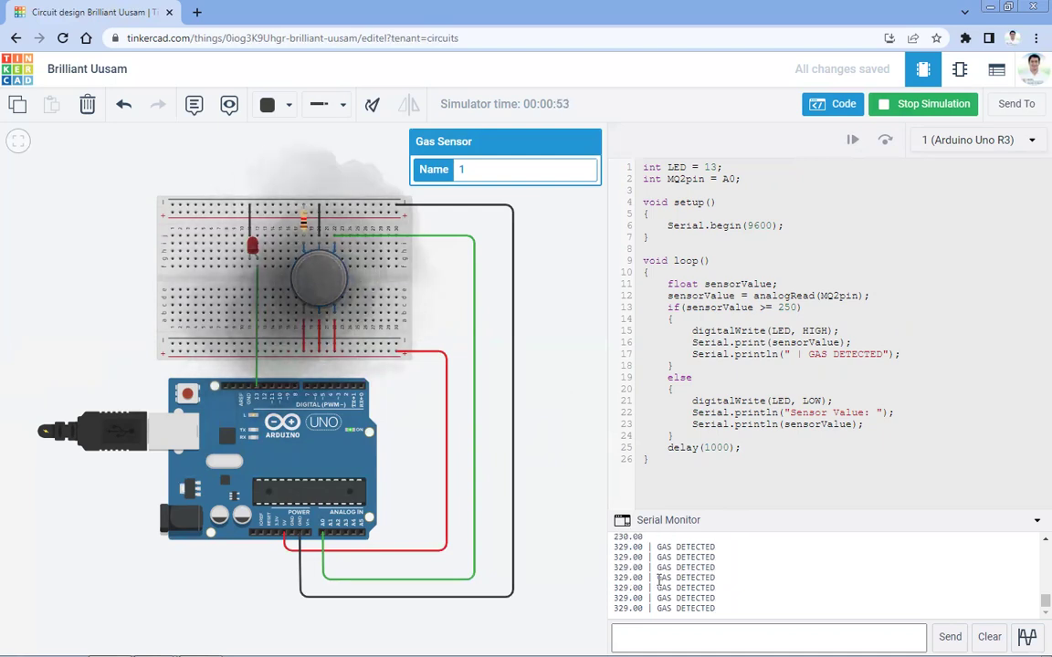
Move the smoke below the sensor, back over it, then to its lower right until readings fall to 208–230.
{"action": "left_click_drag", "start_coordinate": [648, 598], "coordinate": [692, 599]}
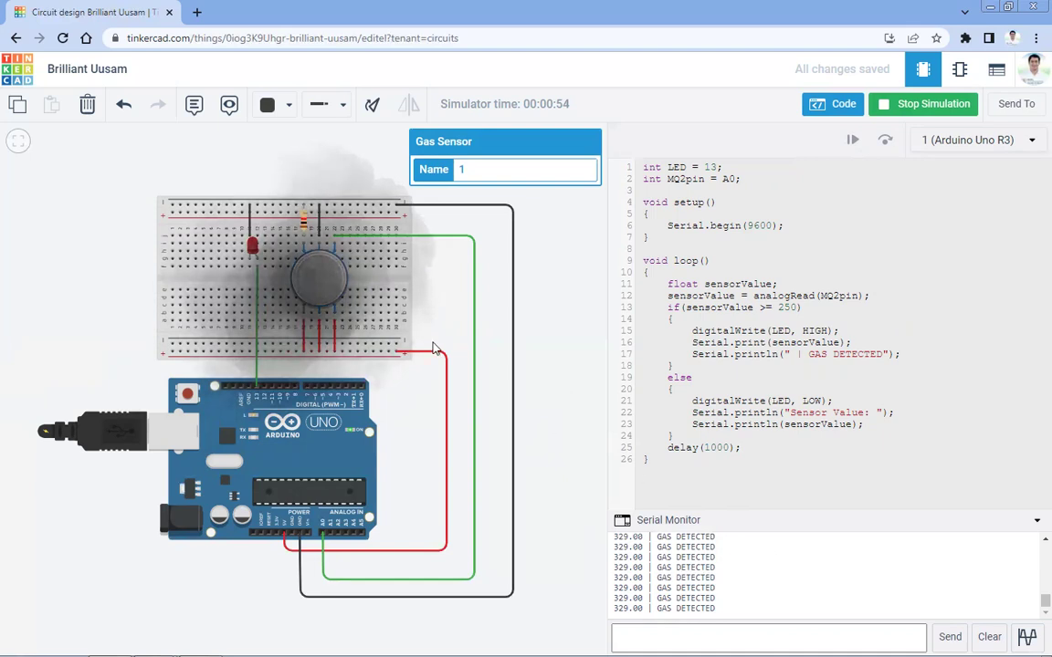
{"action": "left_click_drag", "start_coordinate": [292, 247], "coordinate": [329, 340]}
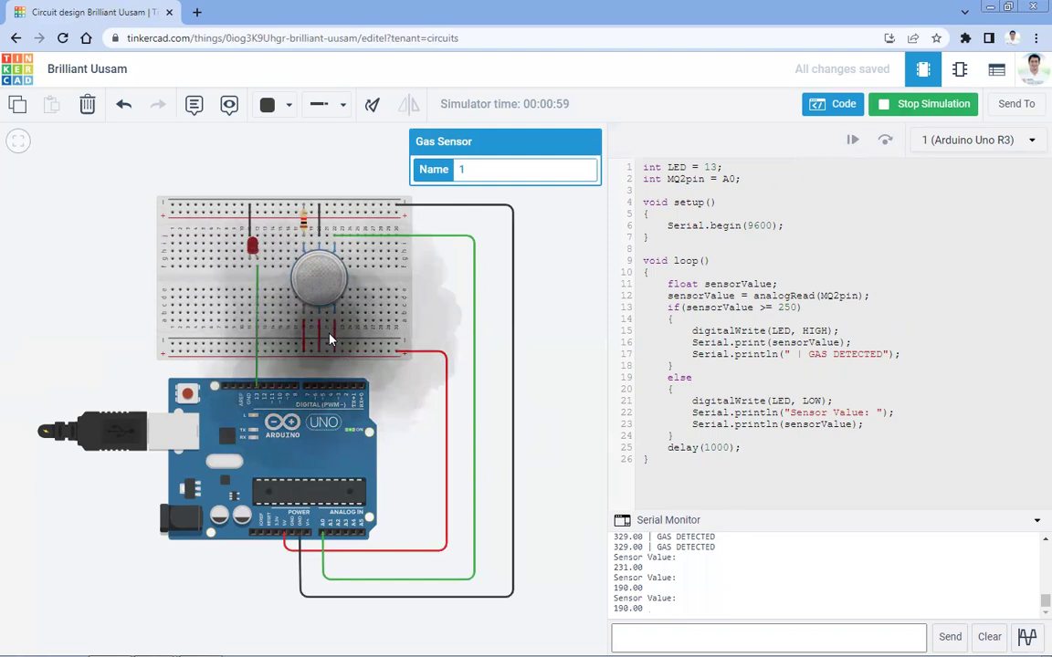
{"action": "left_click_drag", "start_coordinate": [326, 333], "coordinate": [282, 249]}
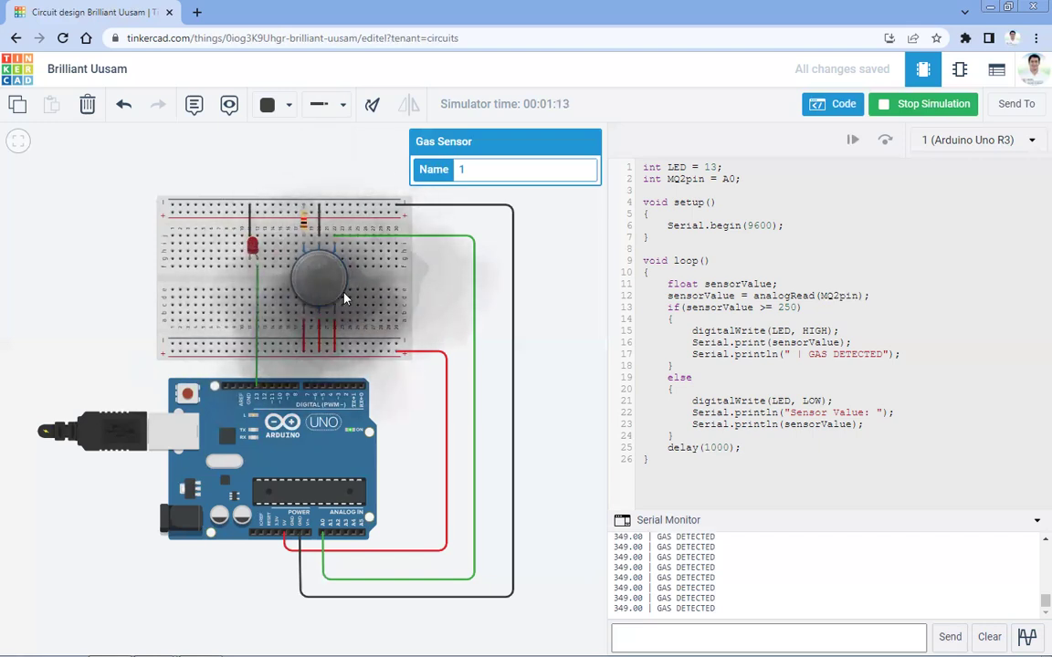
{"action": "left_click_drag", "start_coordinate": [326, 308], "coordinate": [328, 330]}
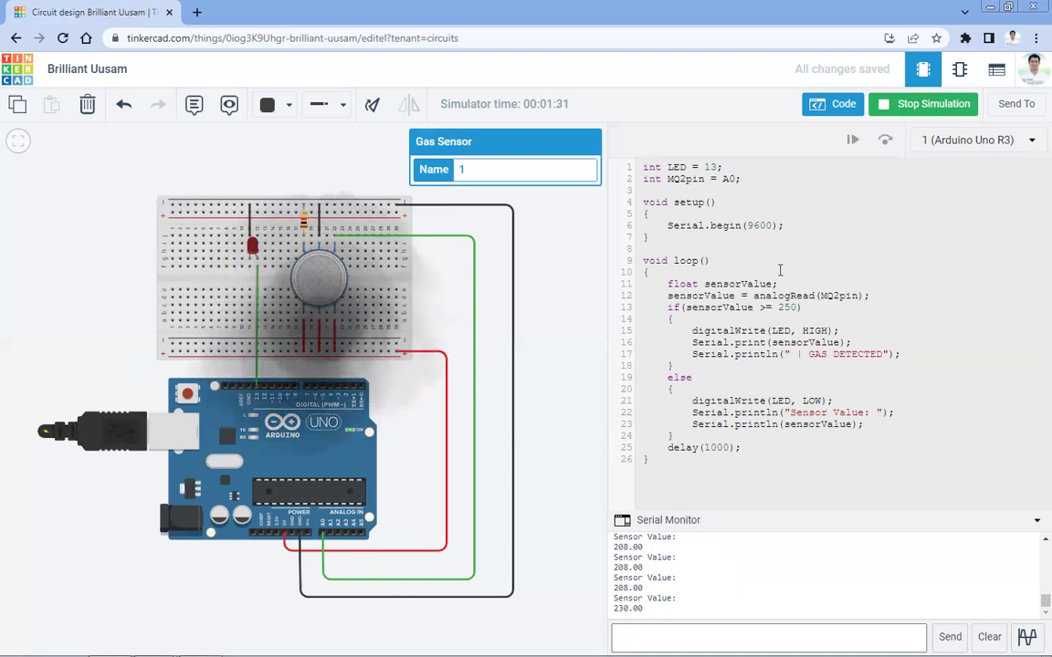
{"action": "double_click", "coordinate": [681, 167]}
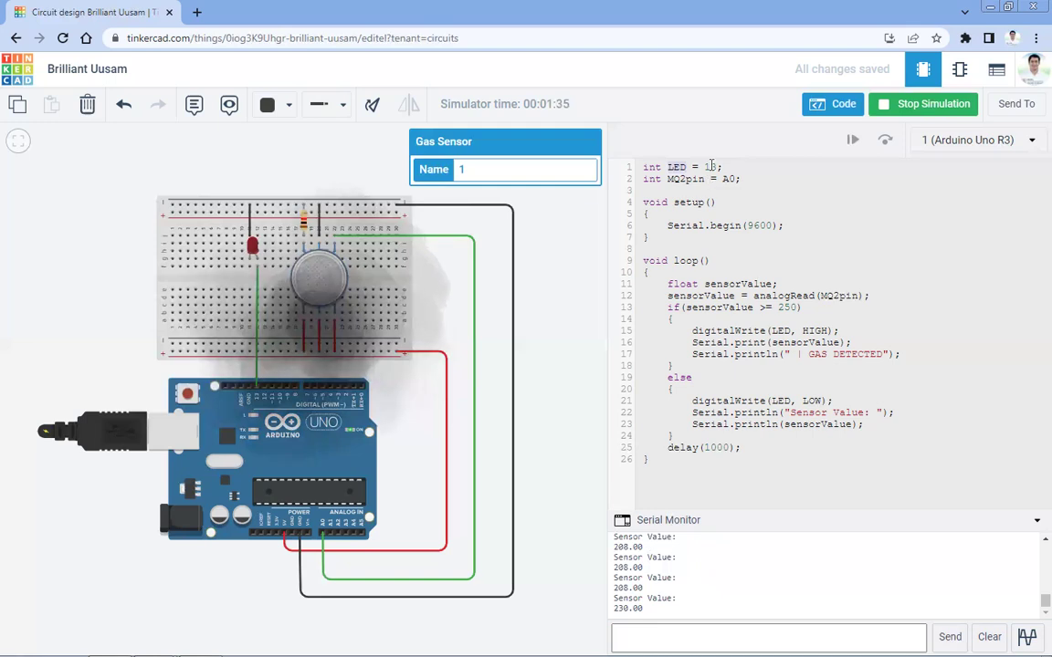
{"action": "double_click", "coordinate": [711, 167]}
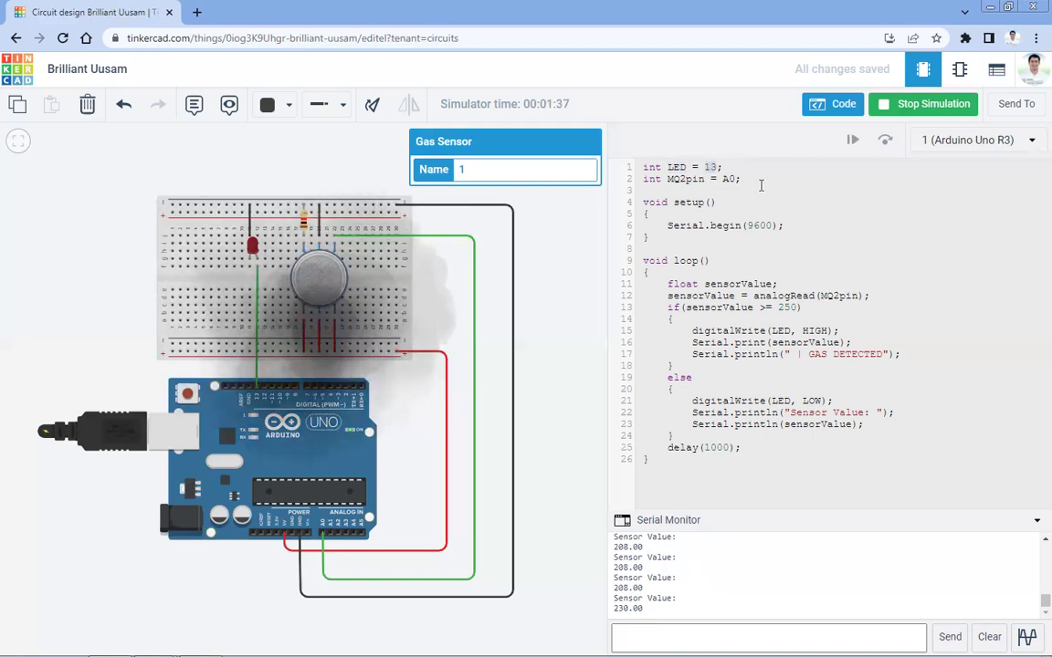
{"action": "double_click", "coordinate": [685, 180]}
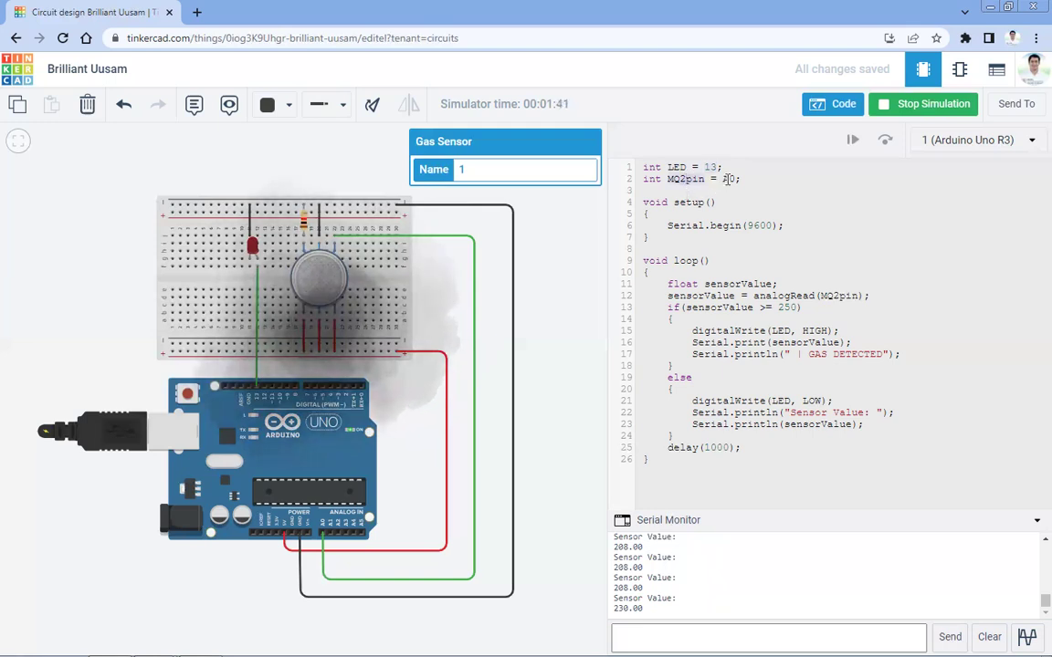
{"action": "double_click", "coordinate": [730, 179]}
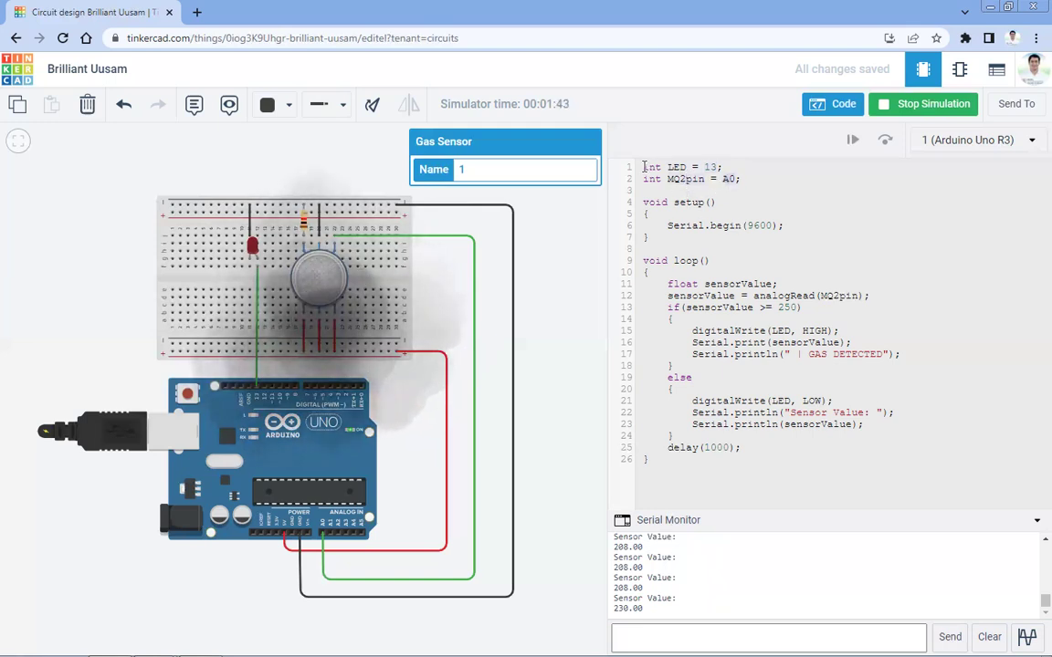
{"action": "left_click", "coordinate": [752, 191]}
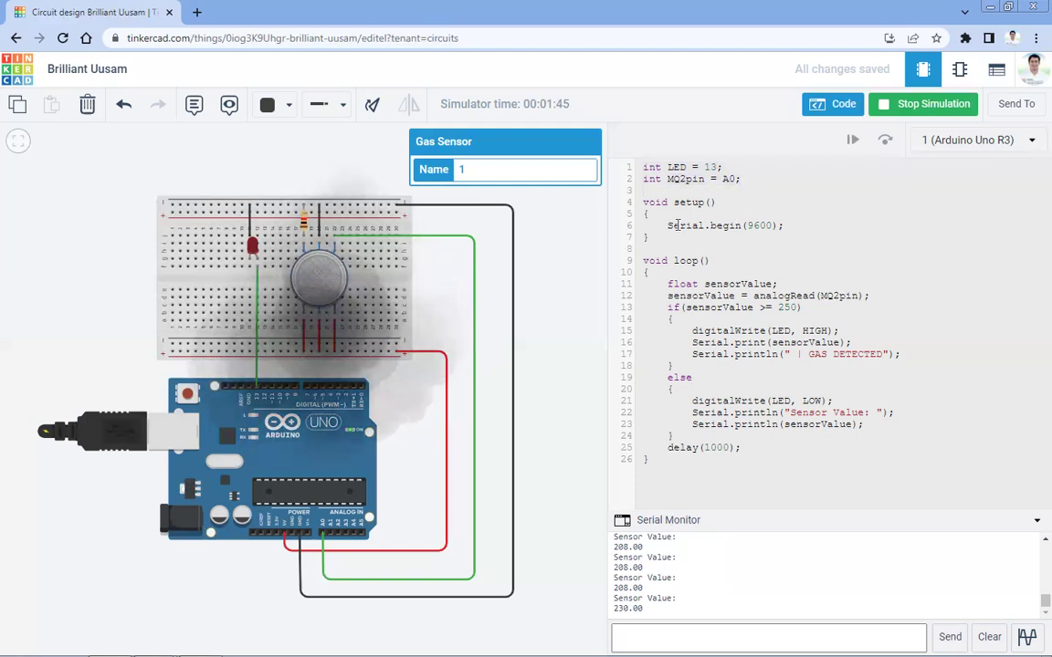
{"action": "left_click_drag", "start_coordinate": [669, 224], "coordinate": [799, 228]}
{"action": "left_click", "coordinate": [704, 225]}
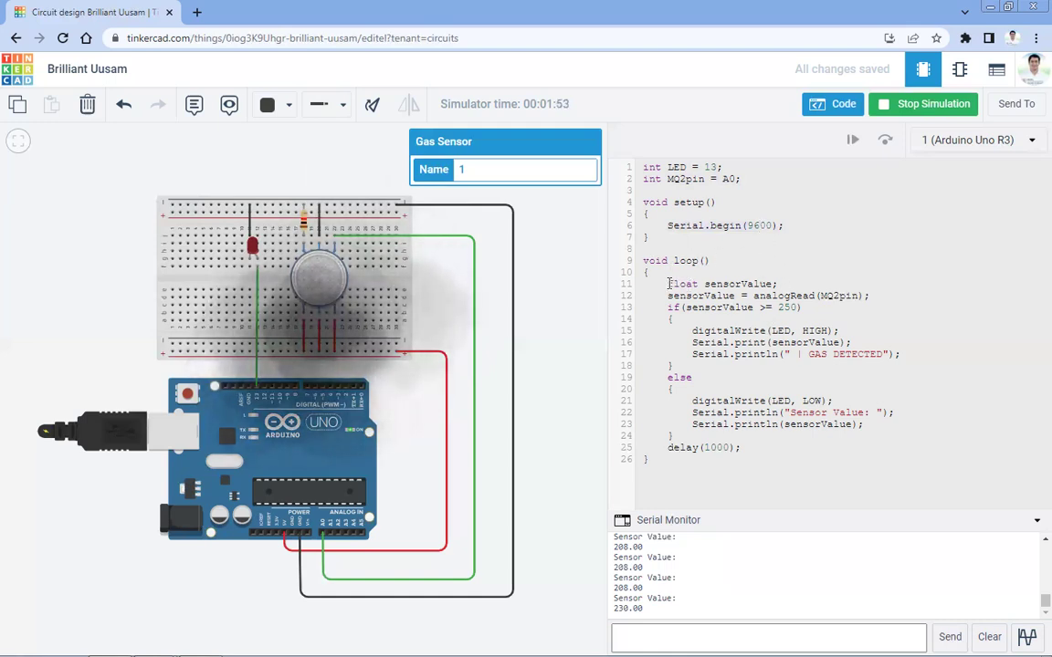
{"action": "left_click_drag", "start_coordinate": [666, 284], "coordinate": [784, 287]}
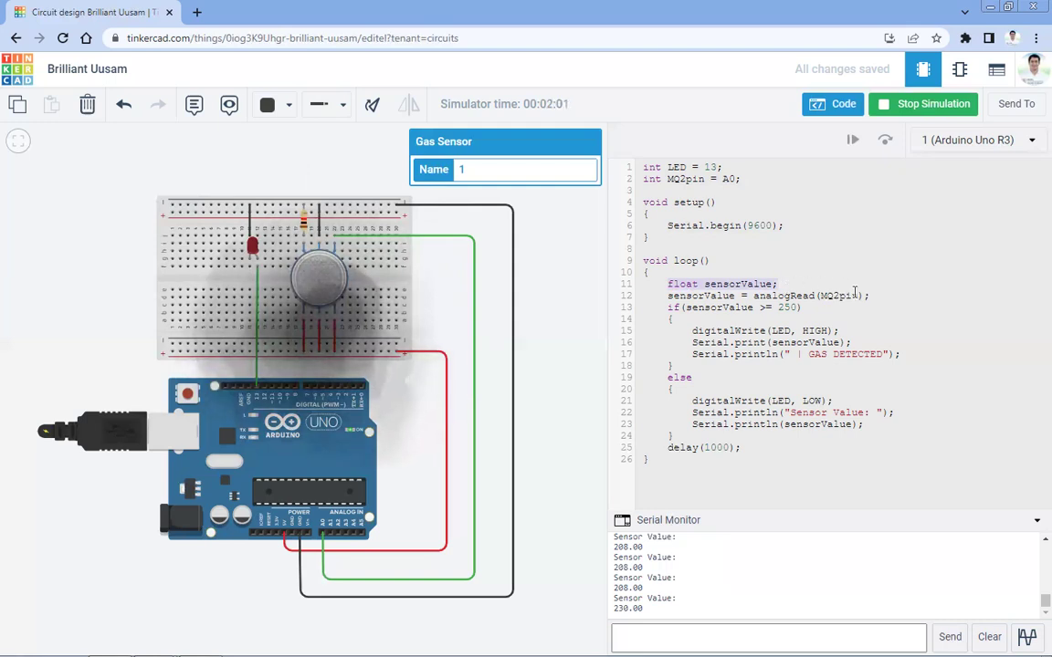
{"action": "left_click", "coordinate": [785, 296]}
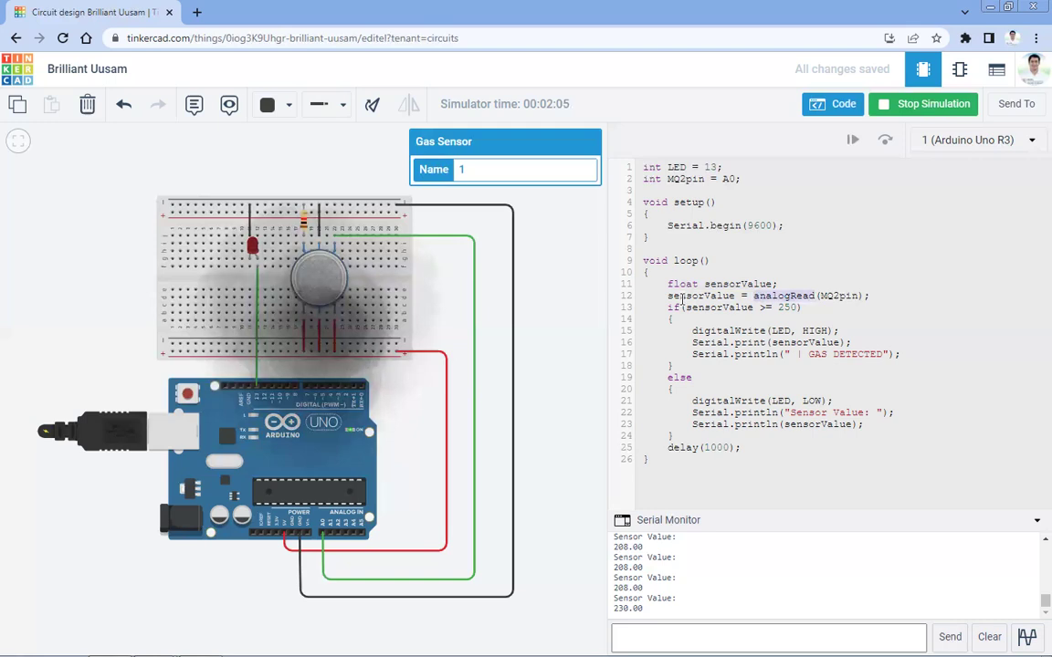
{"action": "double_click", "coordinate": [775, 296]}
{"action": "double_click", "coordinate": [838, 296]}
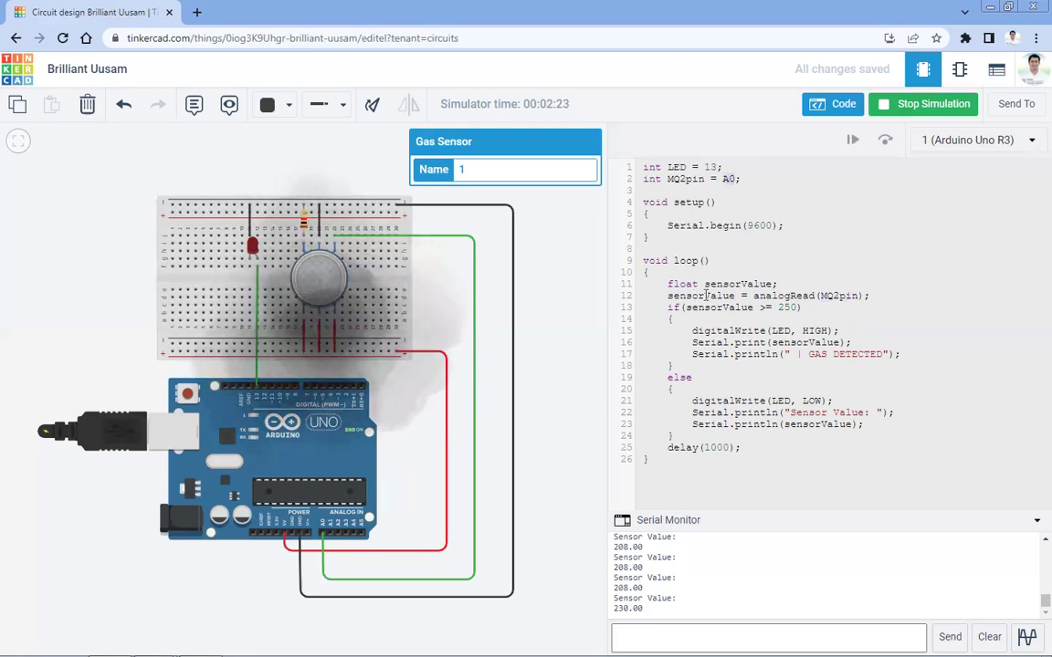
{"action": "left_click_drag", "start_coordinate": [667, 296], "coordinate": [719, 297]}
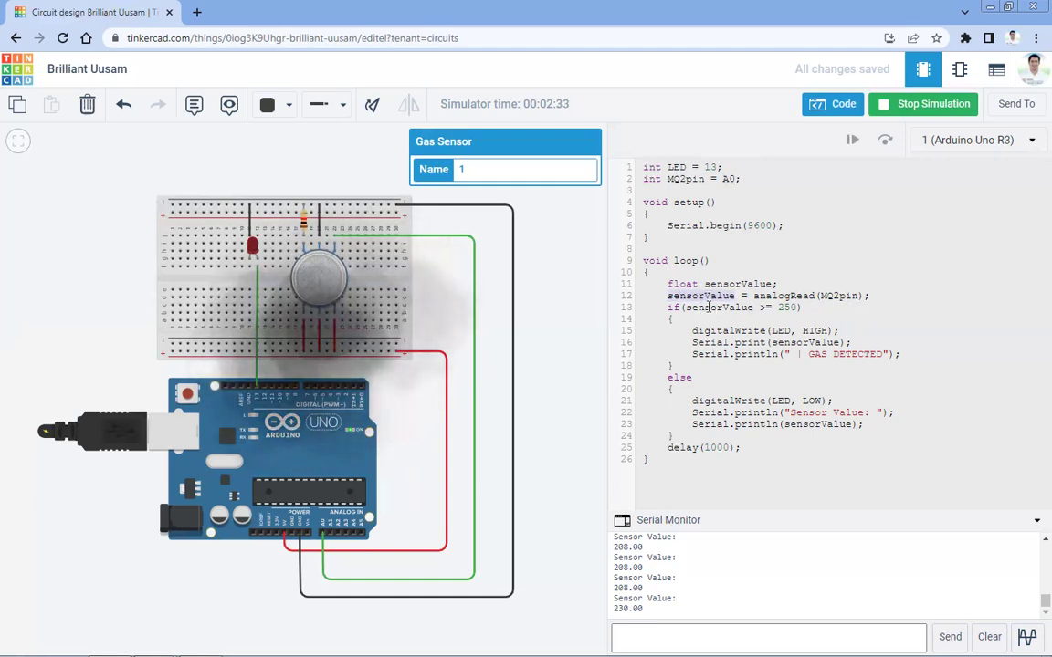
{"action": "double_click", "coordinate": [787, 308]}
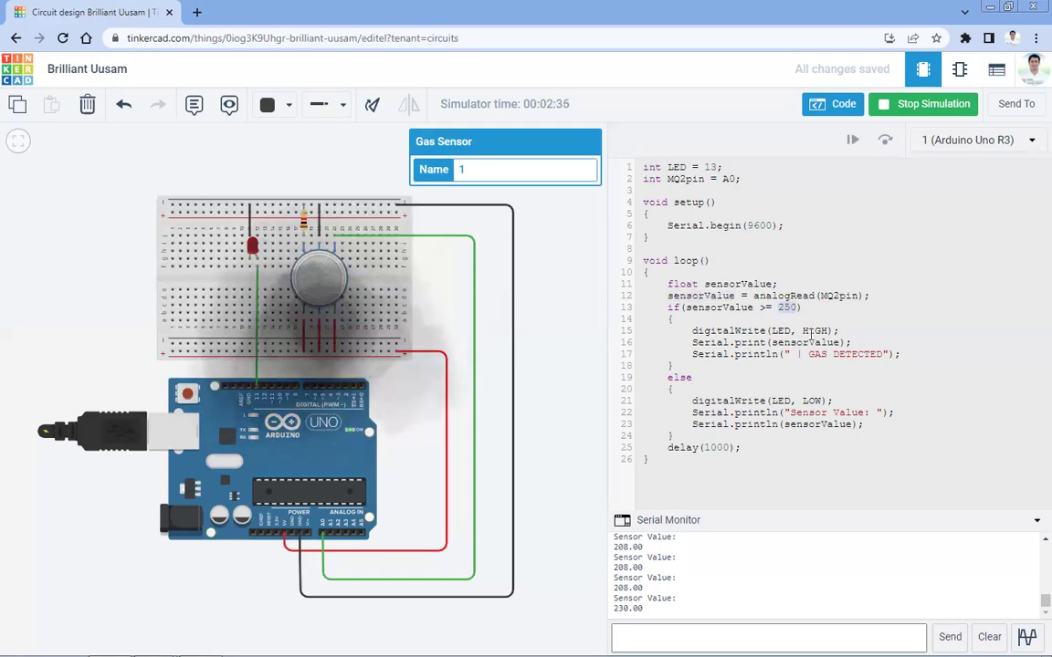
{"action": "double_click", "coordinate": [816, 331]}
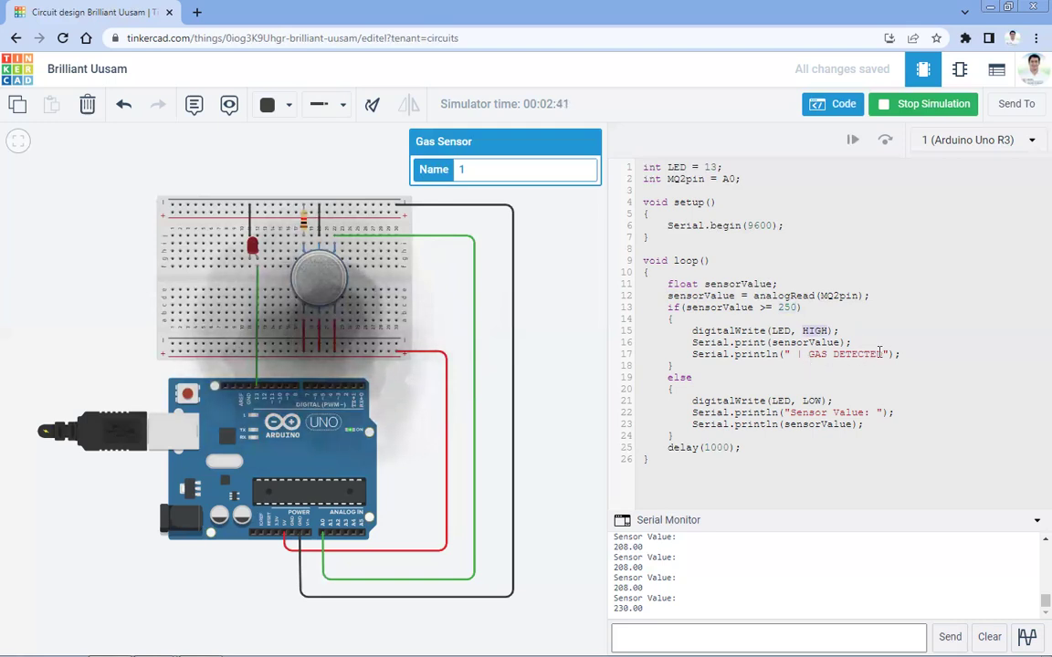
{"action": "left_click_drag", "start_coordinate": [884, 354], "coordinate": [809, 354]}
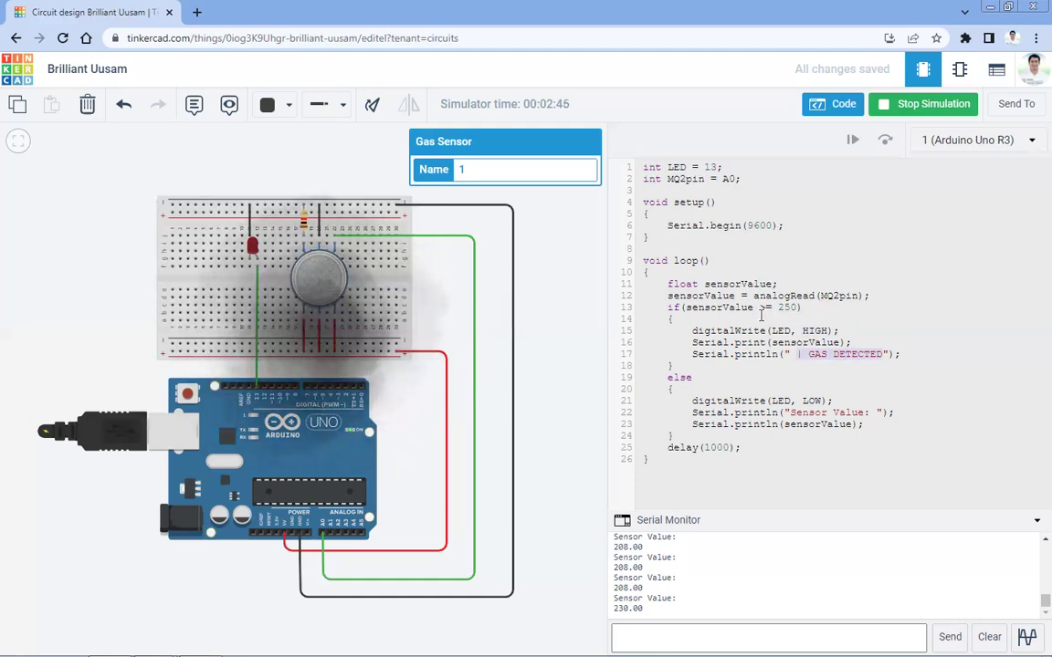
{"action": "double_click", "coordinate": [810, 399]}
{"action": "left_click", "coordinate": [810, 414]}
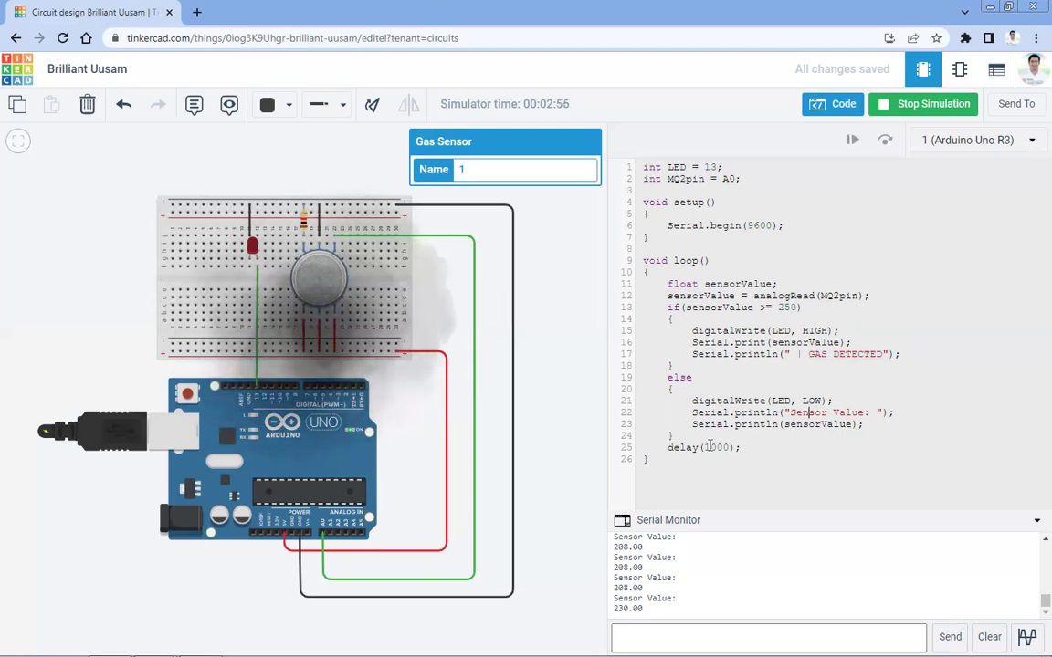
Check the delay(1000) line, then drag the smoke onto the MQ2 sensor for a 343.00 GAS DETECTED reading.
{"action": "left_click_drag", "start_coordinate": [667, 447], "coordinate": [799, 457]}
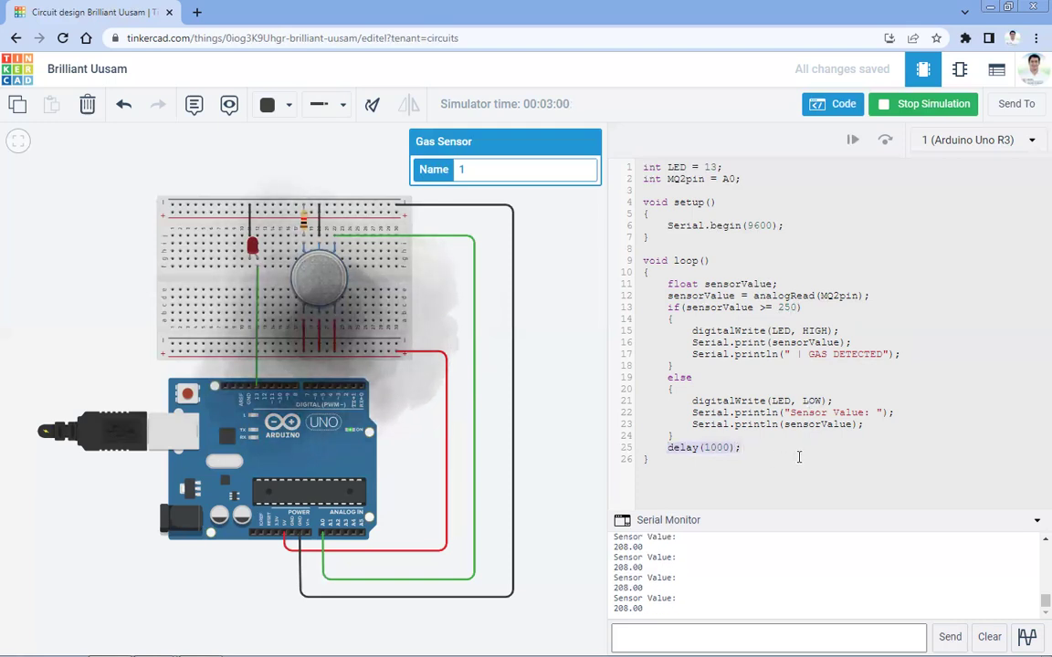
{"action": "left_click", "coordinate": [799, 456]}
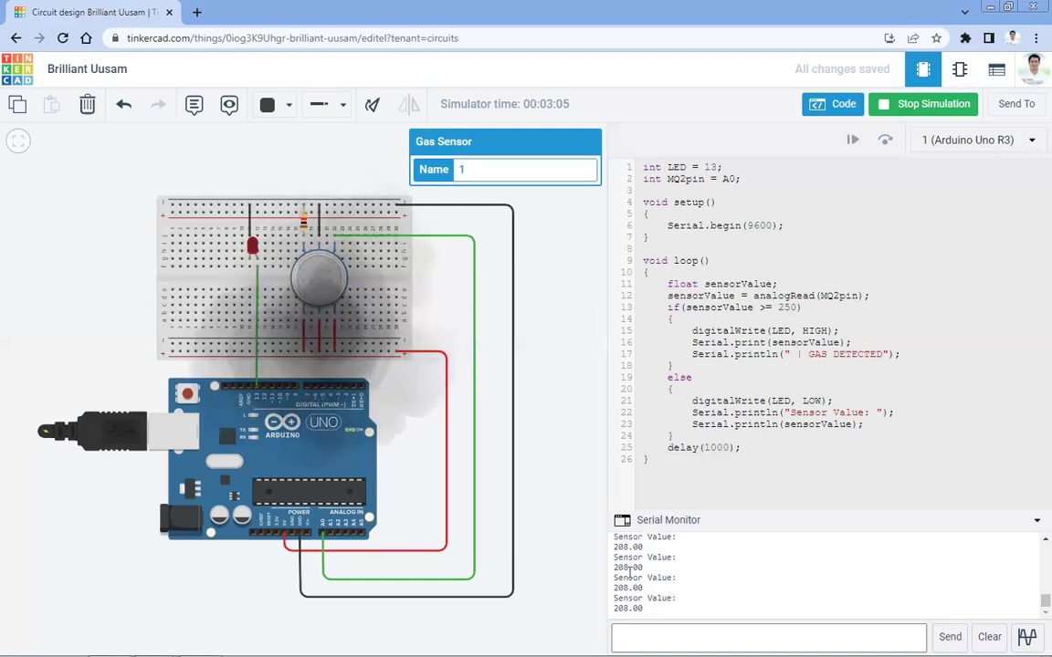
{"action": "left_click_drag", "start_coordinate": [361, 389], "coordinate": [366, 292]}
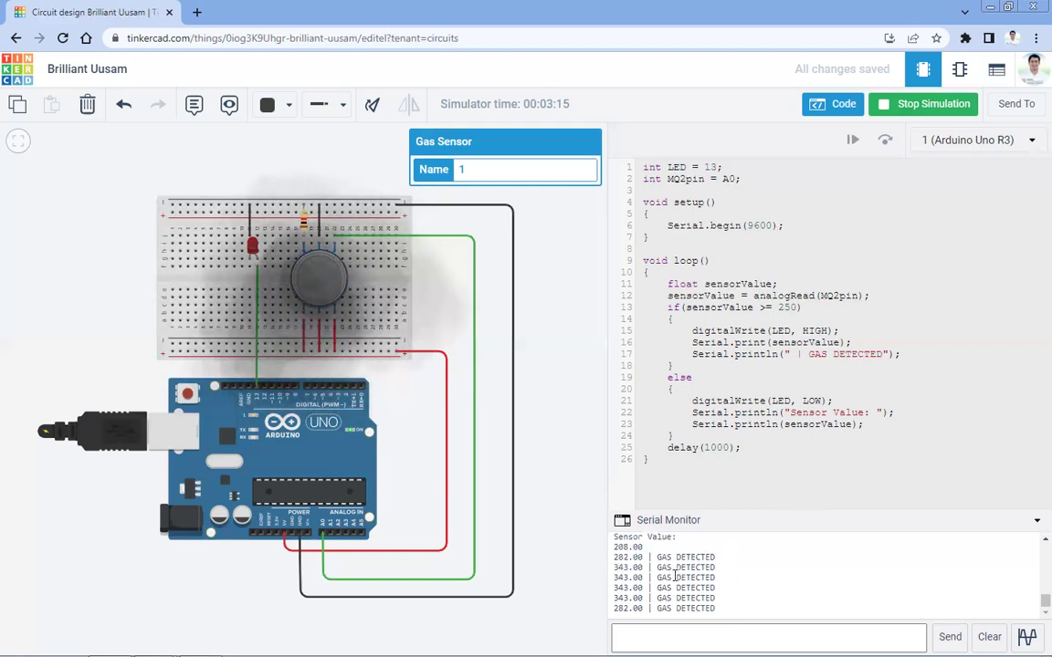
{"action": "double_click", "coordinate": [621, 556]}
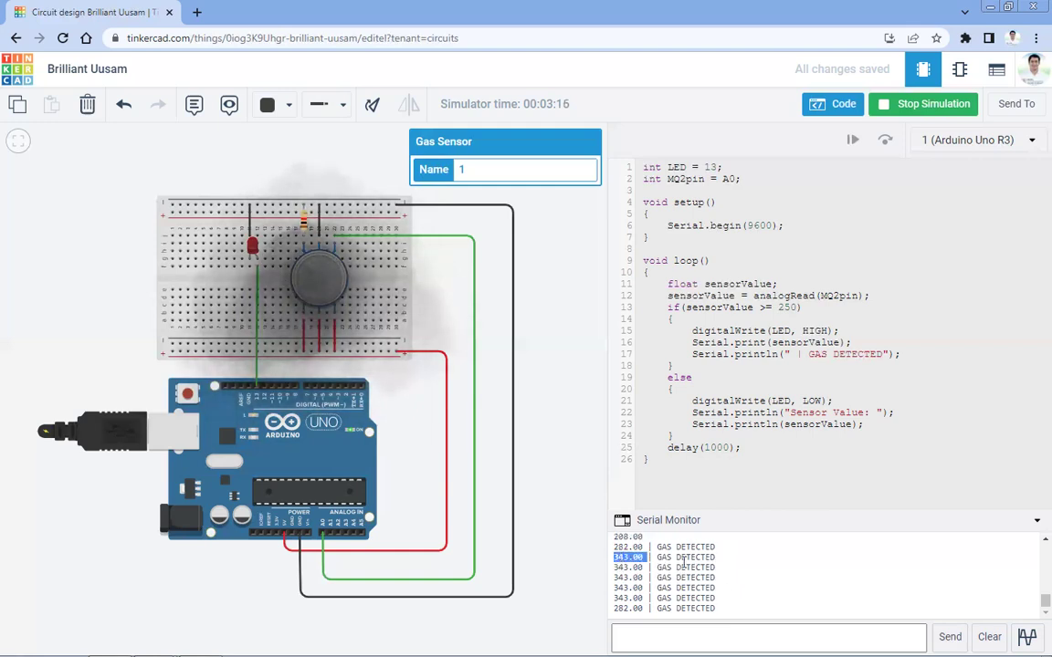